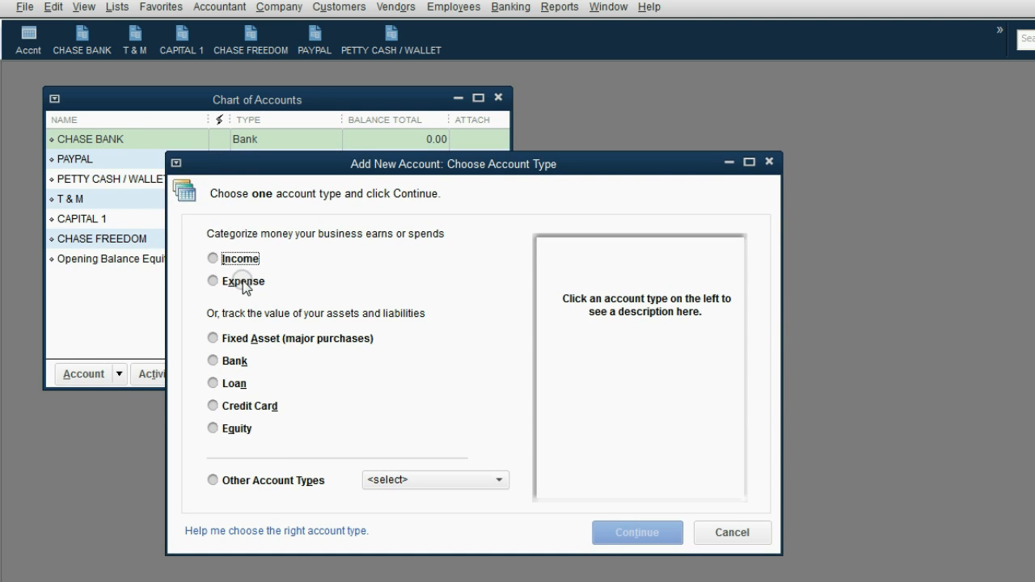
Add an expense account named DELIVERY and save it, continuing with a blank new account form
{"action": "left_click", "coordinate": [245, 283]}
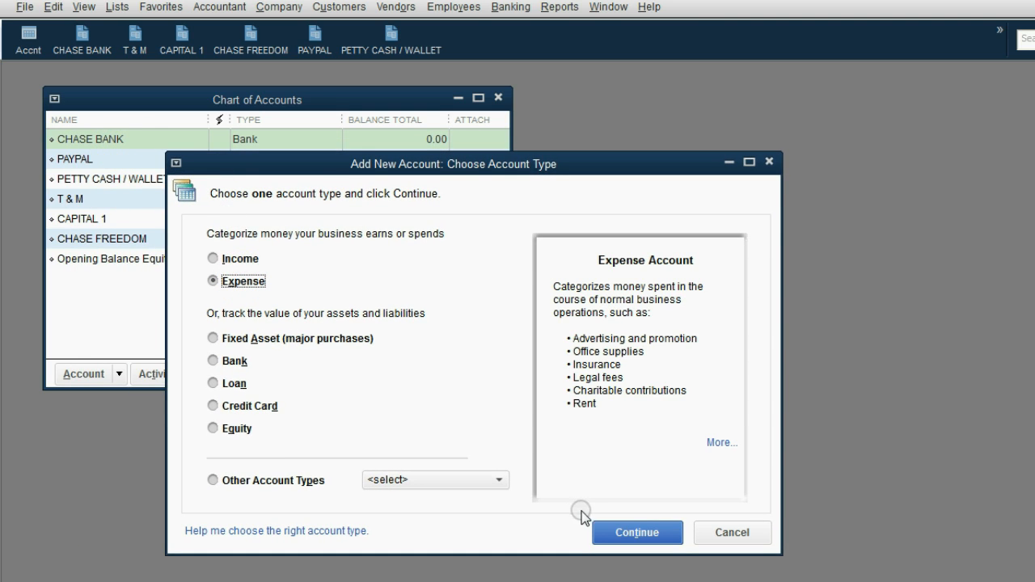
{"action": "left_click", "coordinate": [620, 531]}
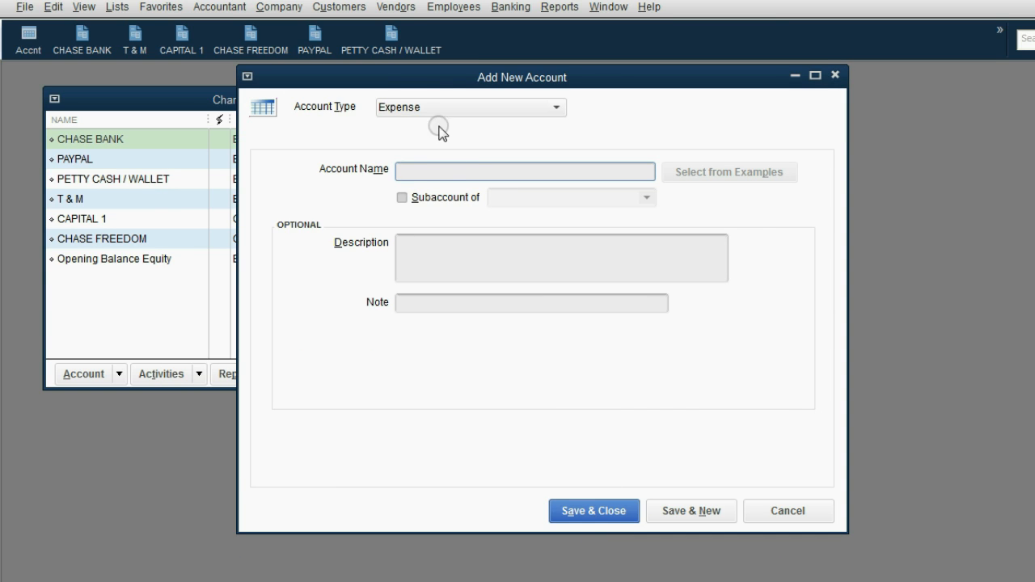
{"action": "left_click_drag", "start_coordinate": [411, 85], "coordinate": [340, 94]}
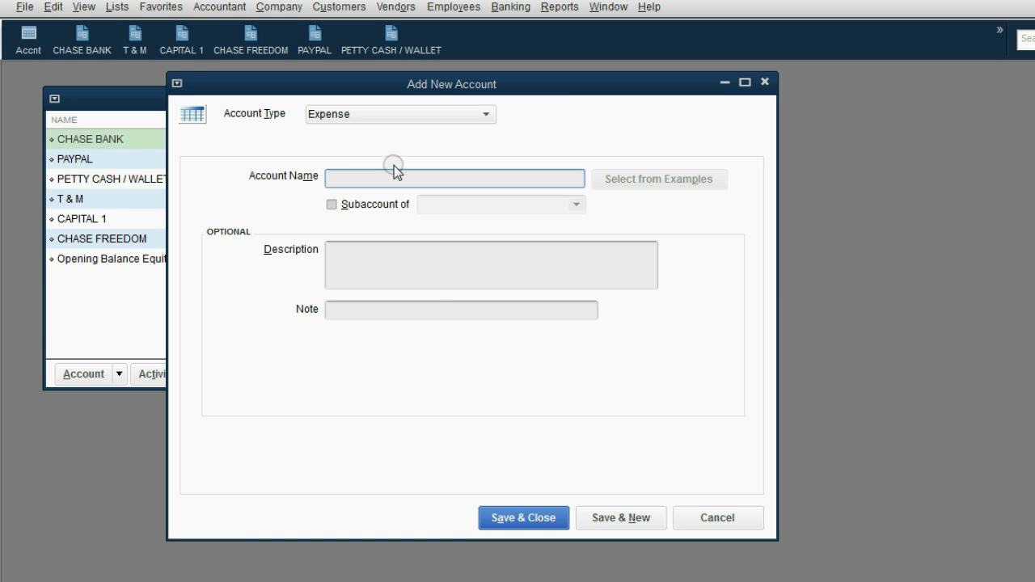
{"action": "left_click", "coordinate": [391, 113]}
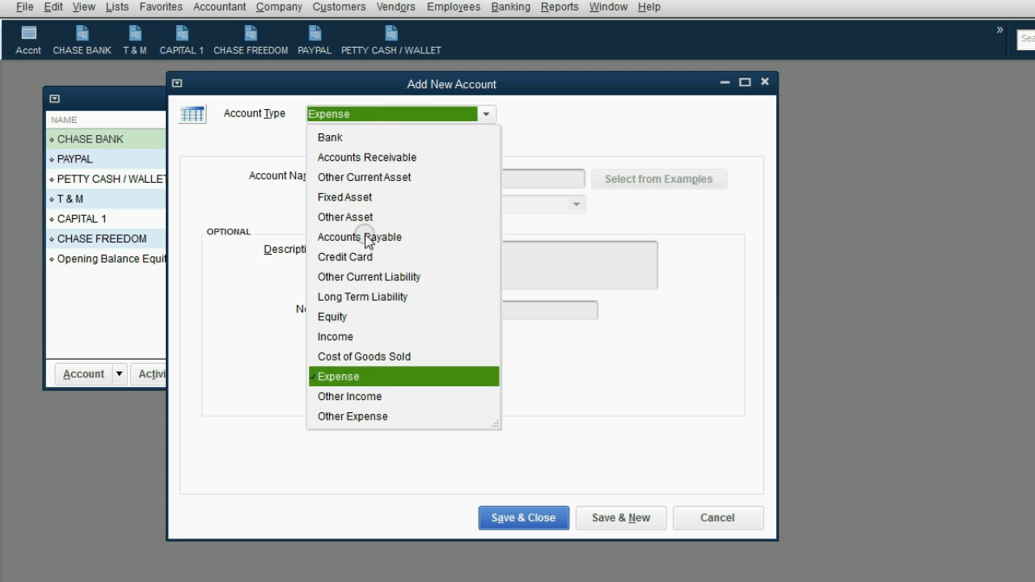
{"action": "left_click", "coordinate": [351, 380]}
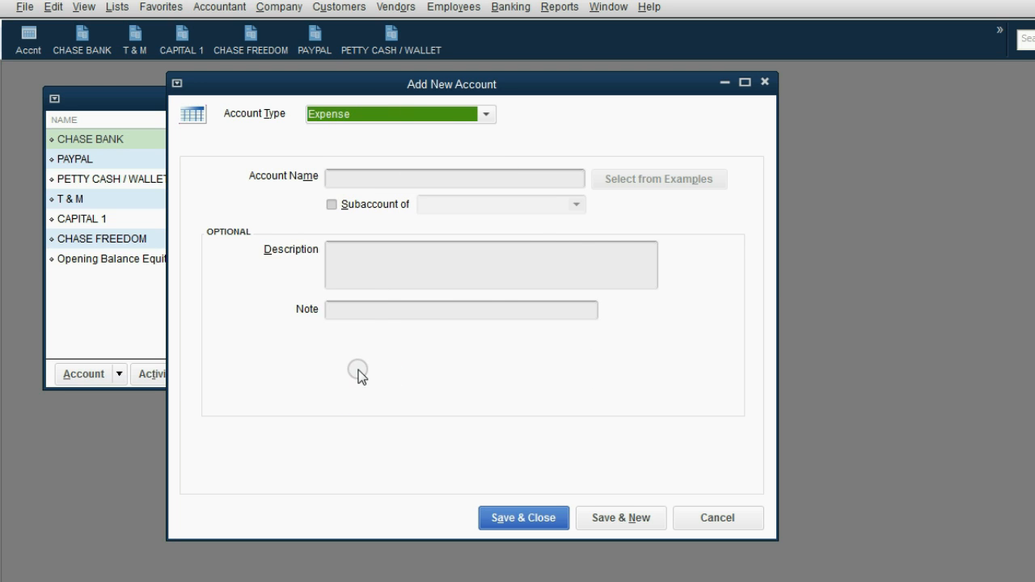
{"action": "left_click", "coordinate": [375, 178]}
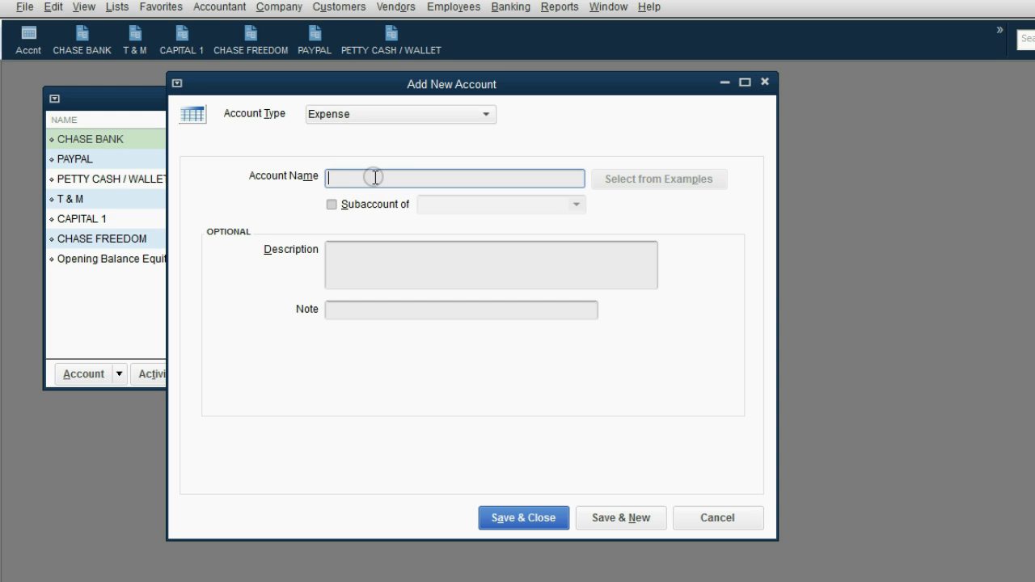
{"action": "type", "text": "DELIVERY"}
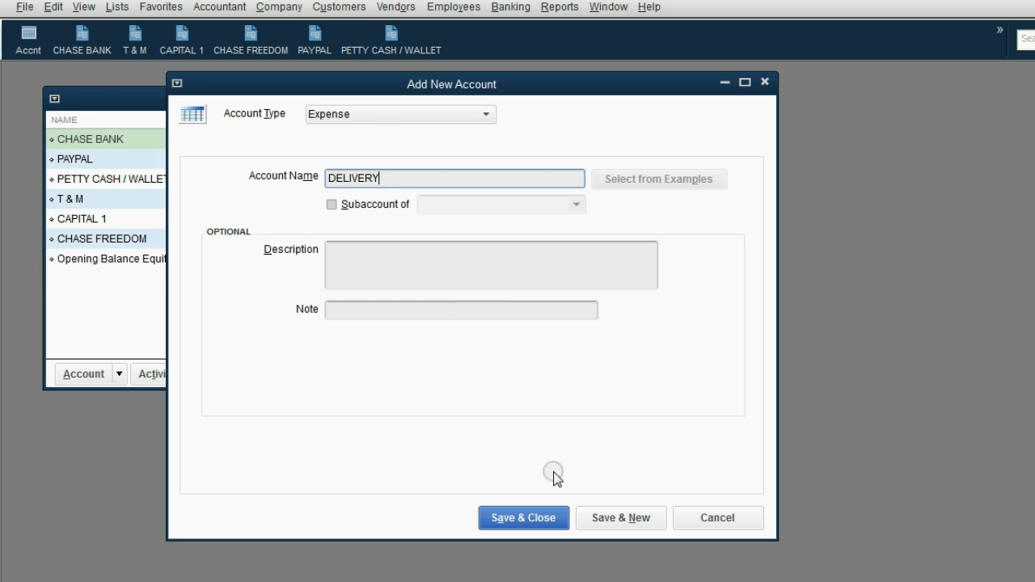
{"action": "left_click", "coordinate": [607, 516]}
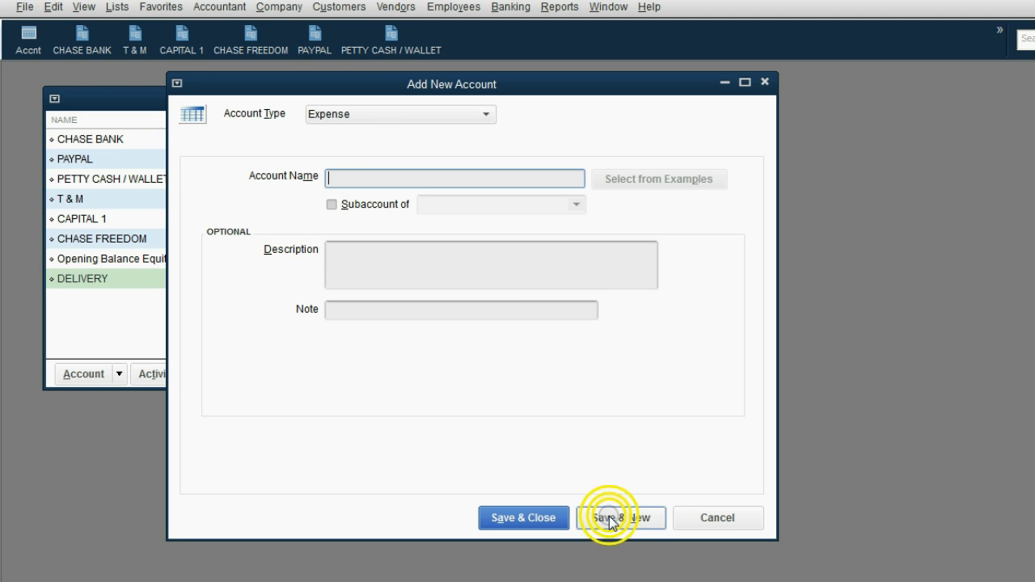
Check DELIVERY in the Chart of Accounts, and save another expense account named ADVERTISING
{"action": "left_click", "coordinate": [125, 276]}
{"action": "left_click", "coordinate": [125, 277]}
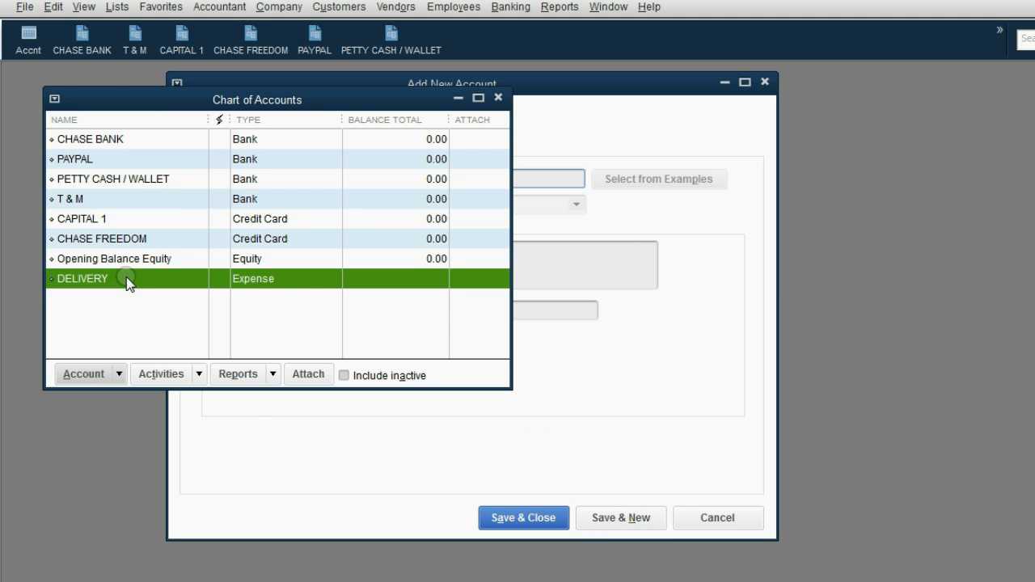
{"action": "left_click", "coordinate": [281, 455]}
{"action": "left_click", "coordinate": [342, 173]}
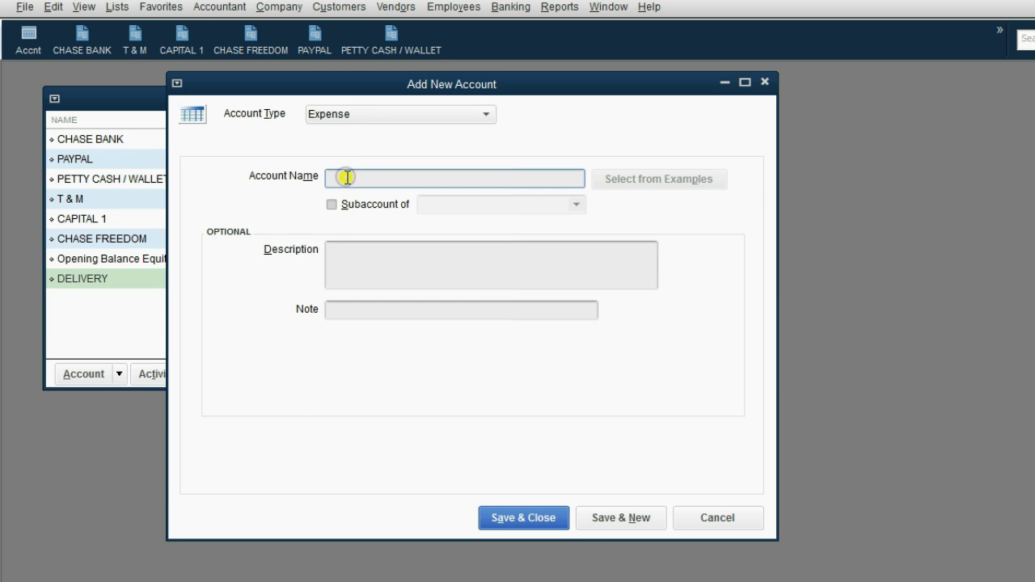
{"action": "type", "text": "ADVERTISINM"}
{"action": "key", "text": "BackSpace"}
{"action": "key", "text": "BackSpace"}
{"action": "type", "text": "N"}
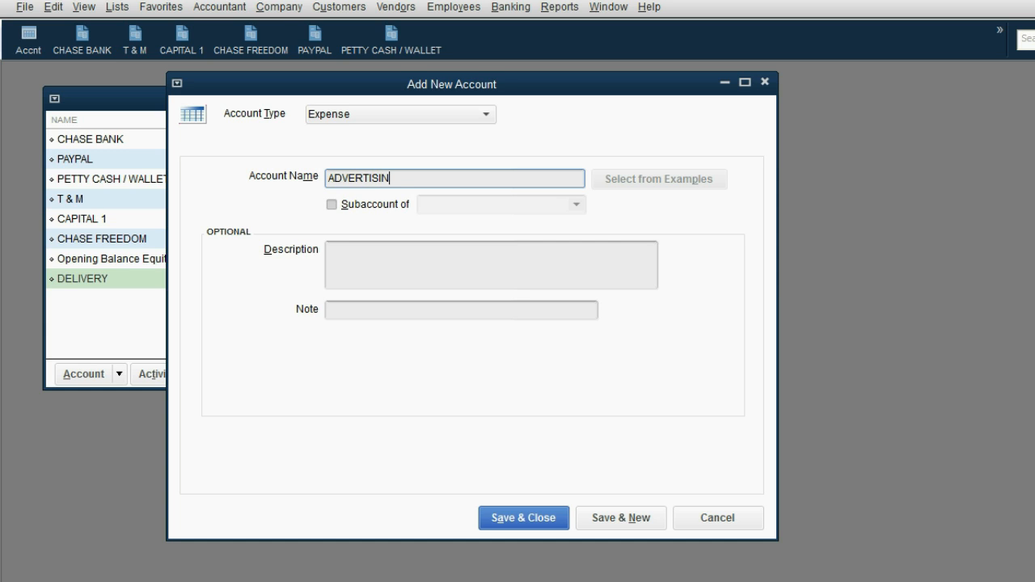
{"action": "type", "text": "G"}
{"action": "left_click", "coordinate": [625, 521]}
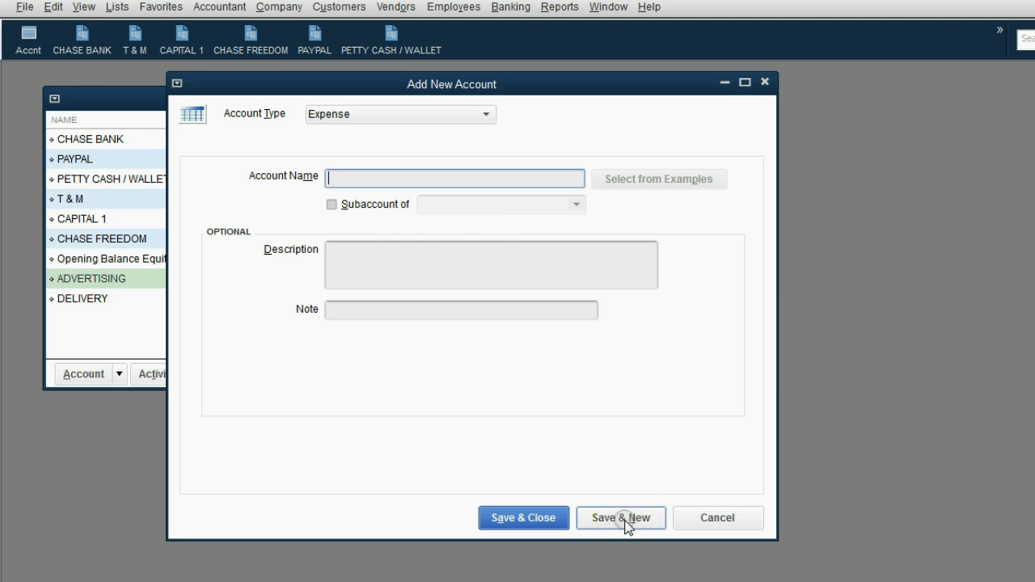
Consult the expense list slide and add an expense account named ELECTRIC, continuing with a blank form
{"action": "left_click", "coordinate": [116, 279]}
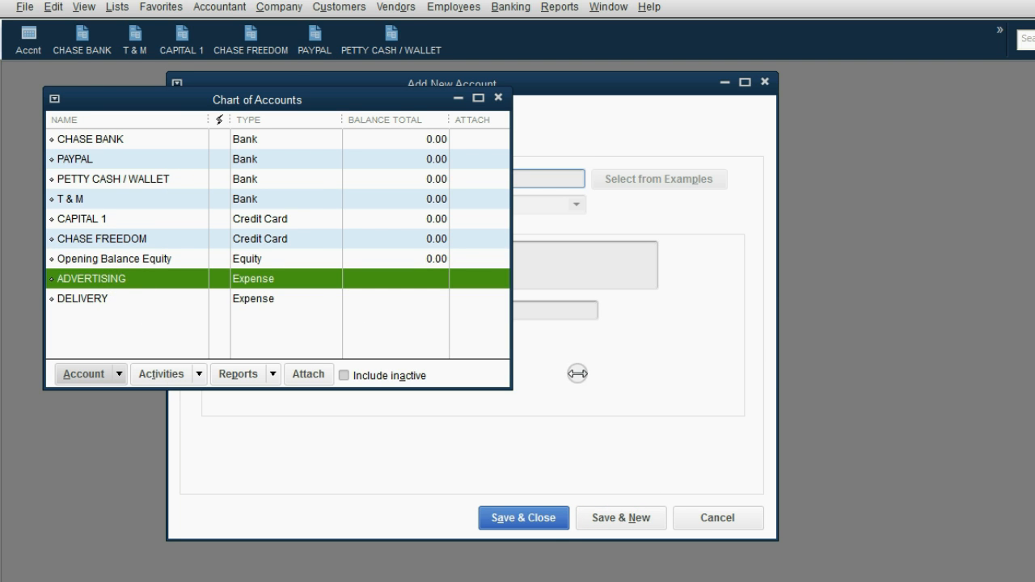
{"action": "left_click", "coordinate": [577, 374]}
{"action": "left_click", "coordinate": [540, 580]}
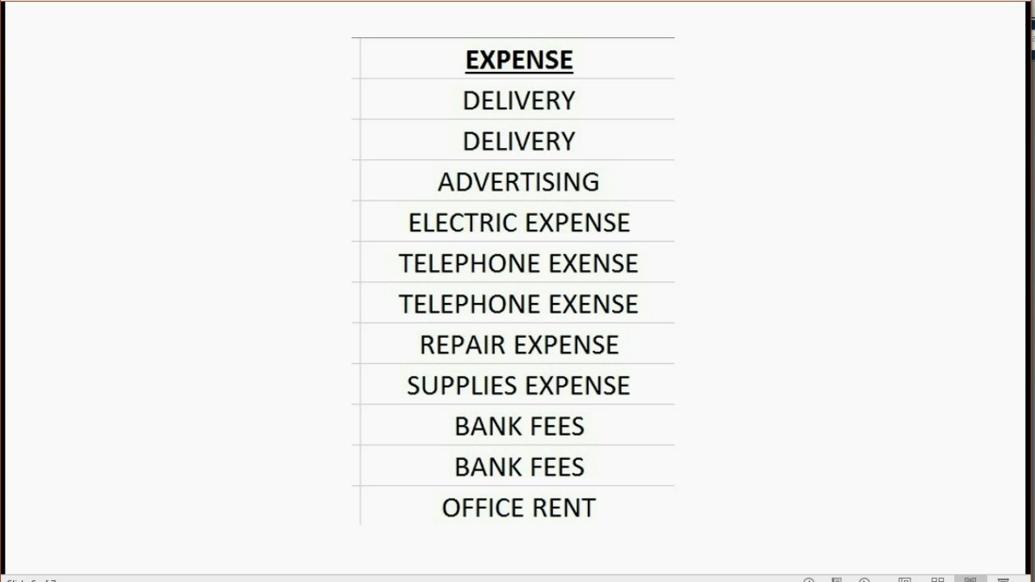
{"action": "left_click", "coordinate": [540, 580]}
{"action": "left_click", "coordinate": [341, 184]}
{"action": "type", "text": "ELECTRIC"}
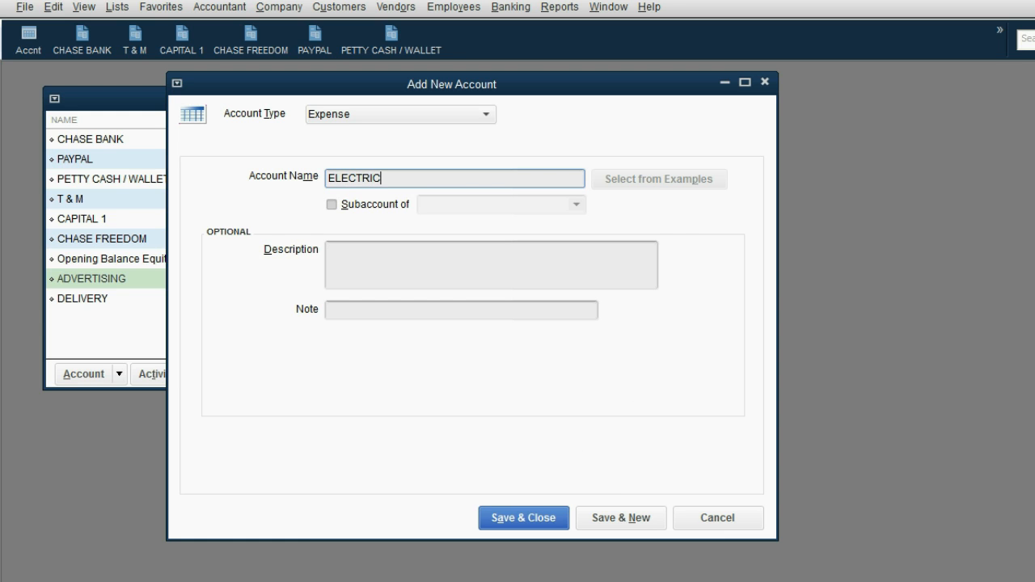
{"action": "left_click", "coordinate": [612, 518]}
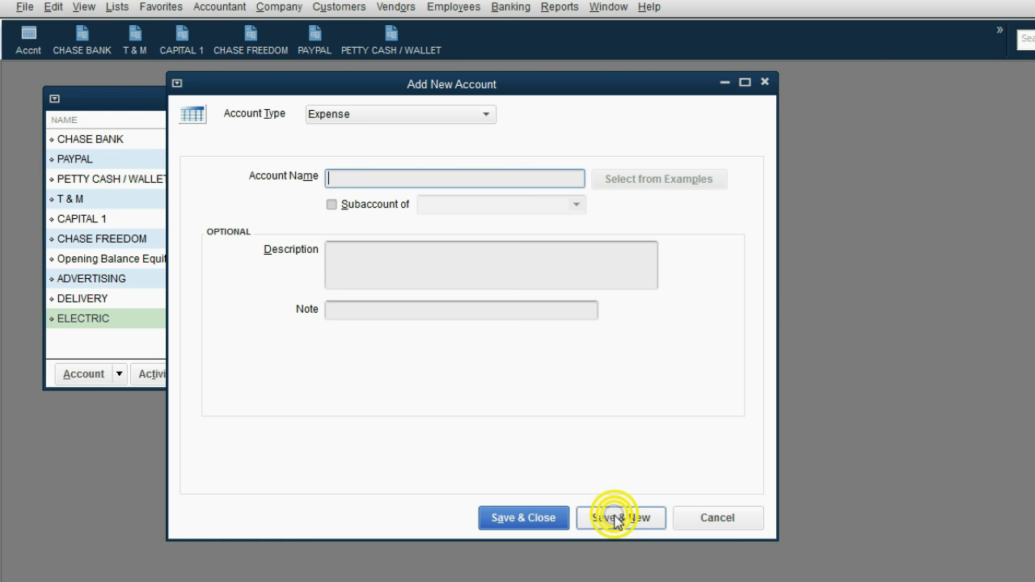
Add an account of type Expense named TELEPHONE and save it, continuing with a blank form
{"action": "left_click", "coordinate": [358, 113]}
{"action": "left_click", "coordinate": [359, 115]}
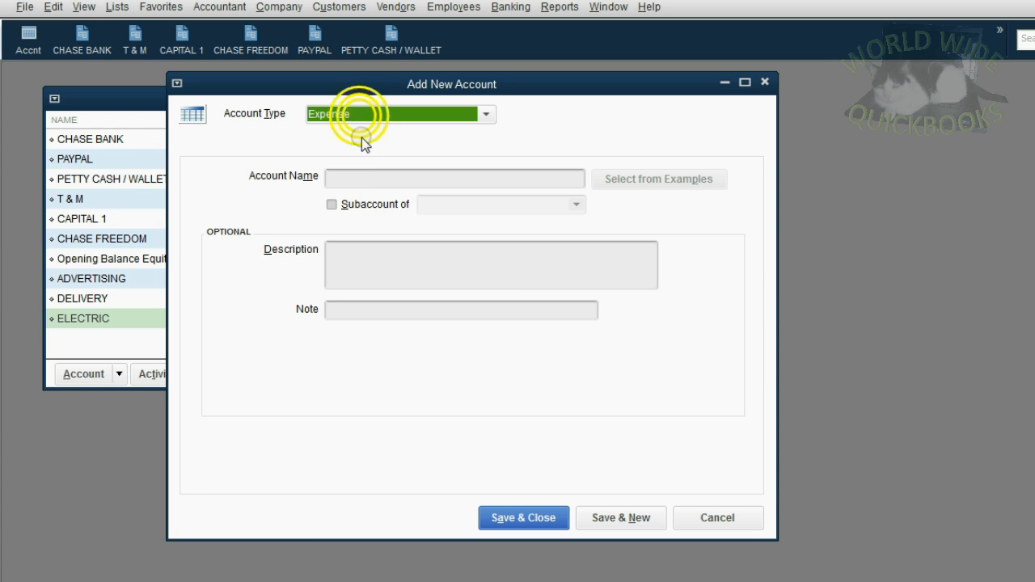
{"action": "left_click", "coordinate": [364, 177]}
{"action": "type", "text": "TELEPHONE"}
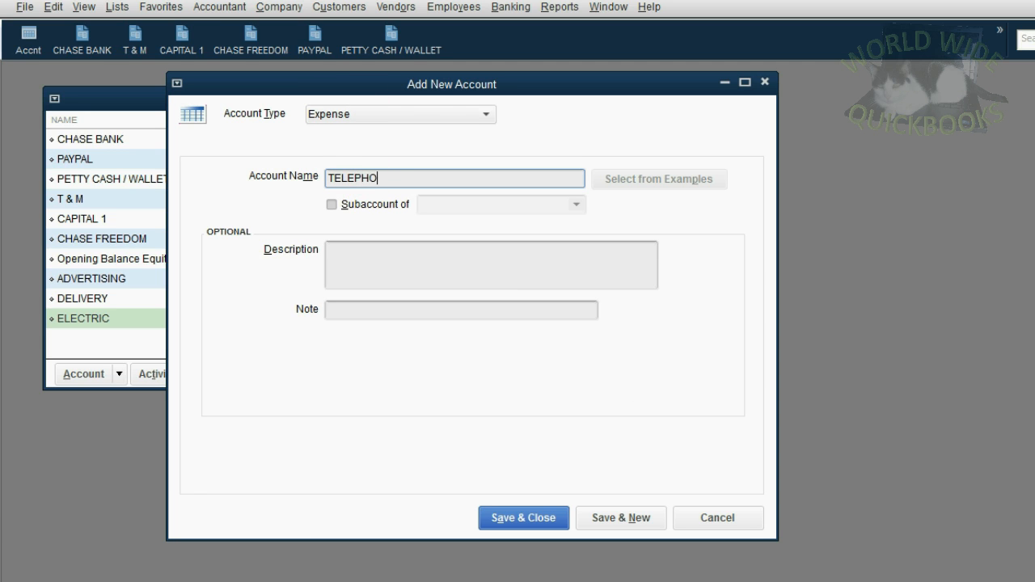
{"action": "left_click", "coordinate": [611, 517]}
Add an expense account named REPAIR and save it, continuing with a blank form
{"action": "left_click", "coordinate": [372, 180]}
{"action": "type", "text": "REPAIR"}
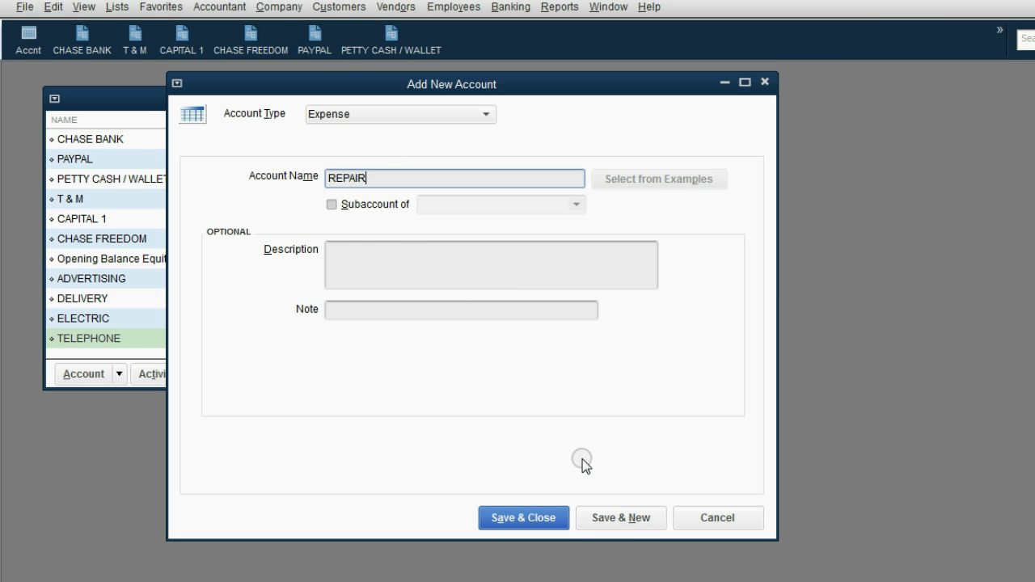
{"action": "left_click", "coordinate": [616, 514]}
Consult the expense list slide again and add an expense account named SUPPLIES EXP
{"action": "left_click", "coordinate": [536, 580]}
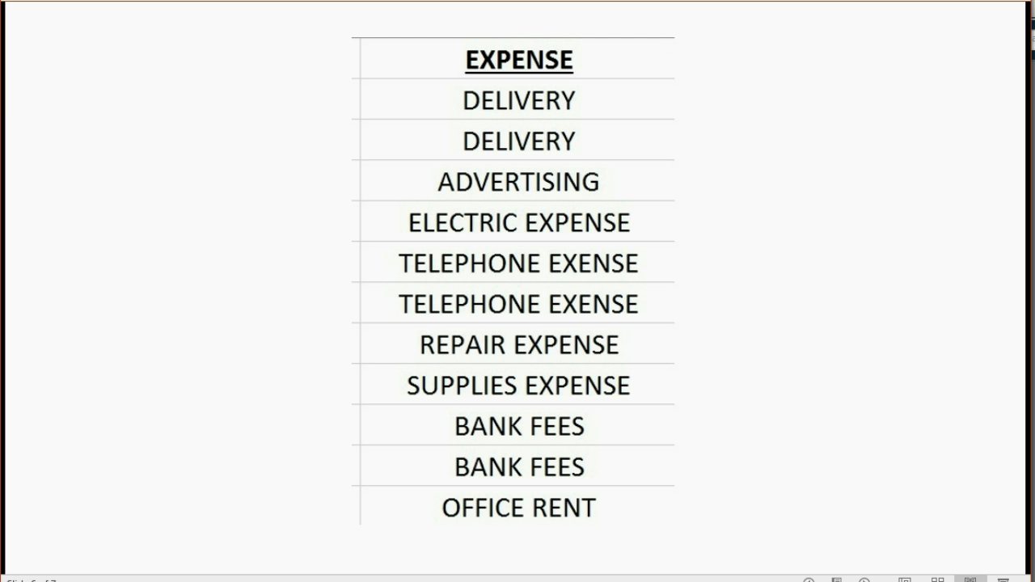
{"action": "left_click", "coordinate": [534, 581]}
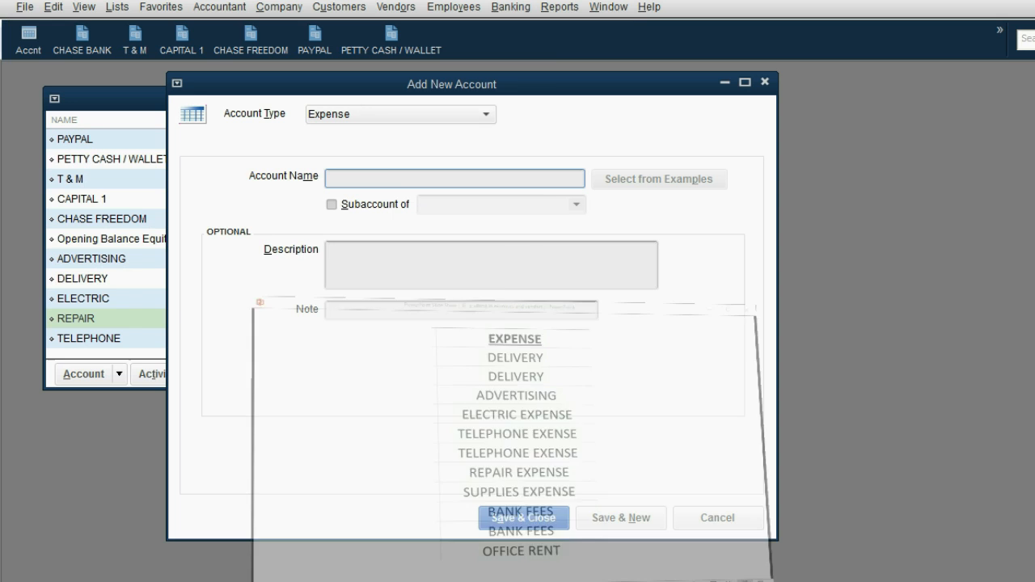
{"action": "left_click", "coordinate": [389, 184]}
{"action": "type", "text": "SUPPLIES EXP"}
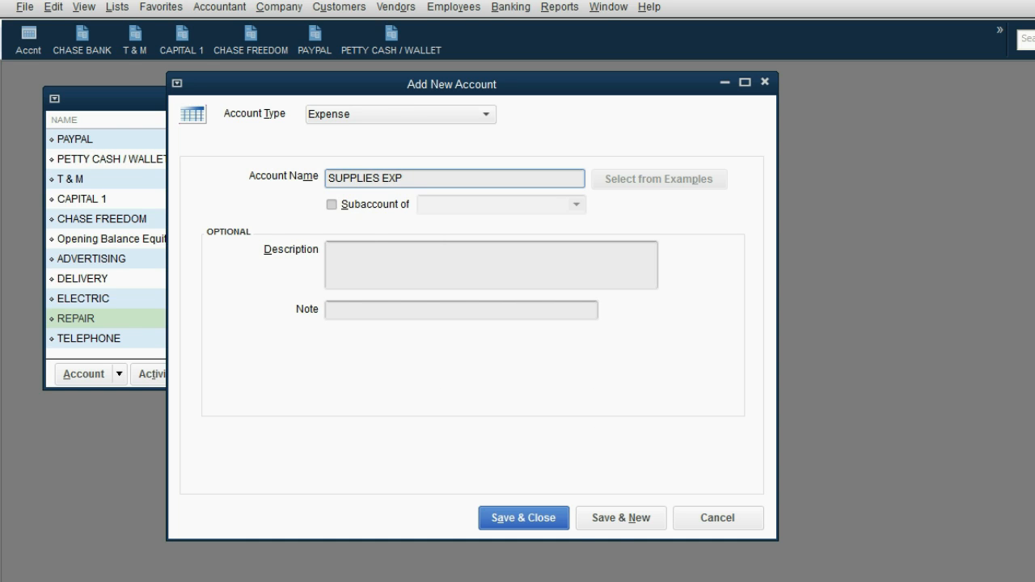
{"action": "left_click", "coordinate": [608, 517]}
Add an expense account named BANK FEES and save it, continuing with a blank form
{"action": "left_click", "coordinate": [392, 174]}
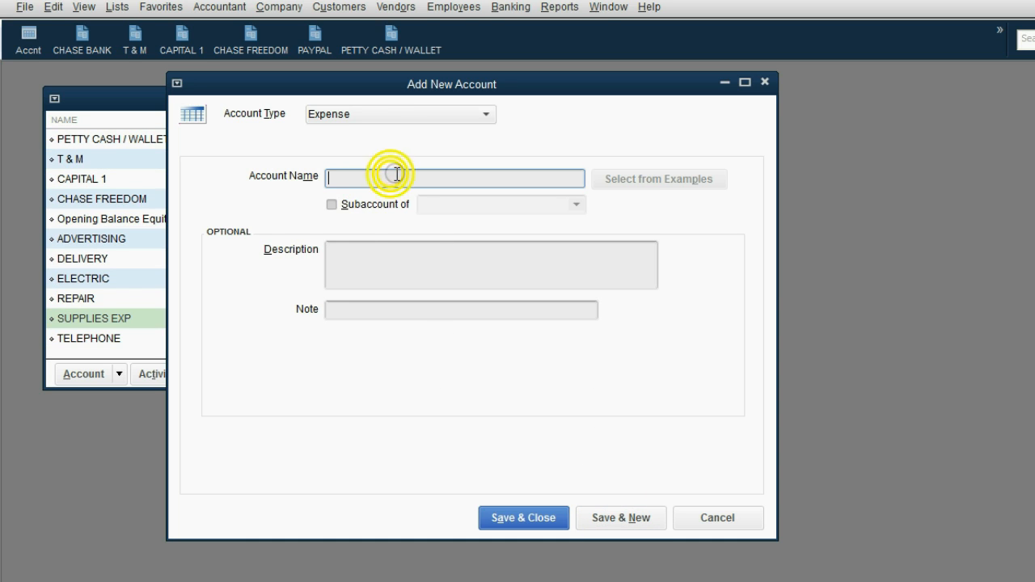
{"action": "type", "text": "BANK FEES"}
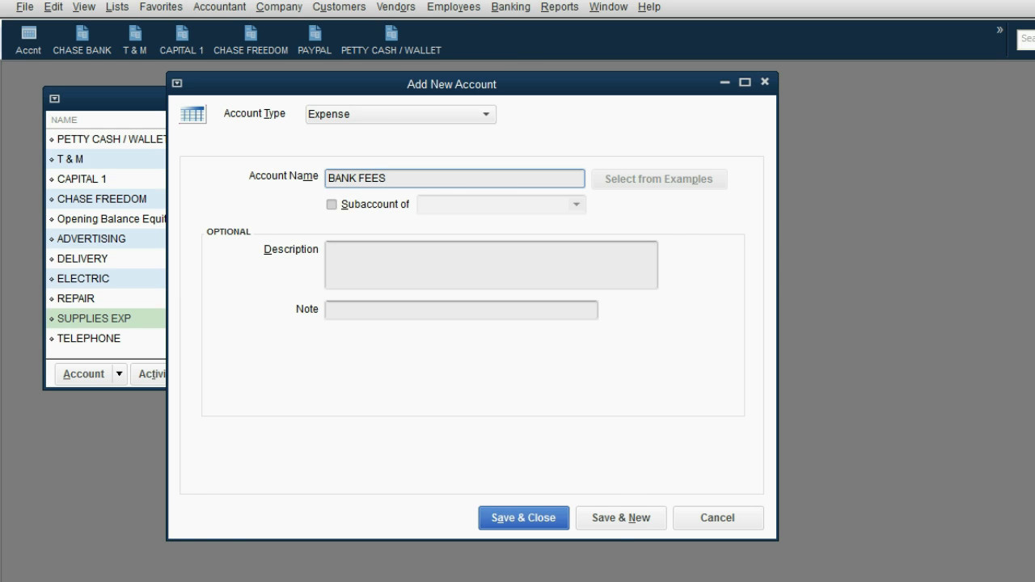
{"action": "left_click", "coordinate": [612, 516]}
Add an expense account named OFFICE RENT, save it and close the new account form
{"action": "left_click", "coordinate": [430, 178]}
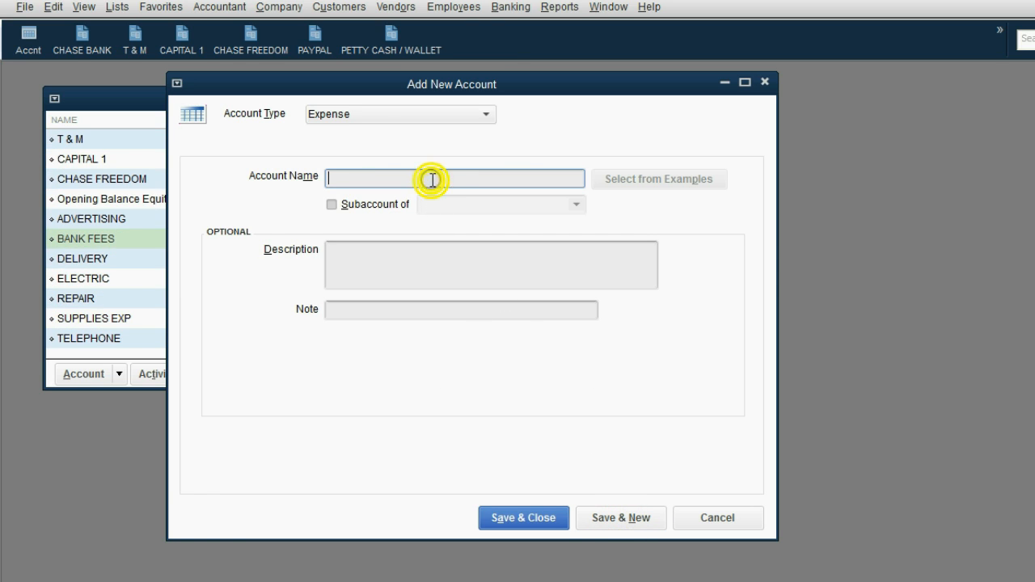
{"action": "type", "text": "OFFICE "}
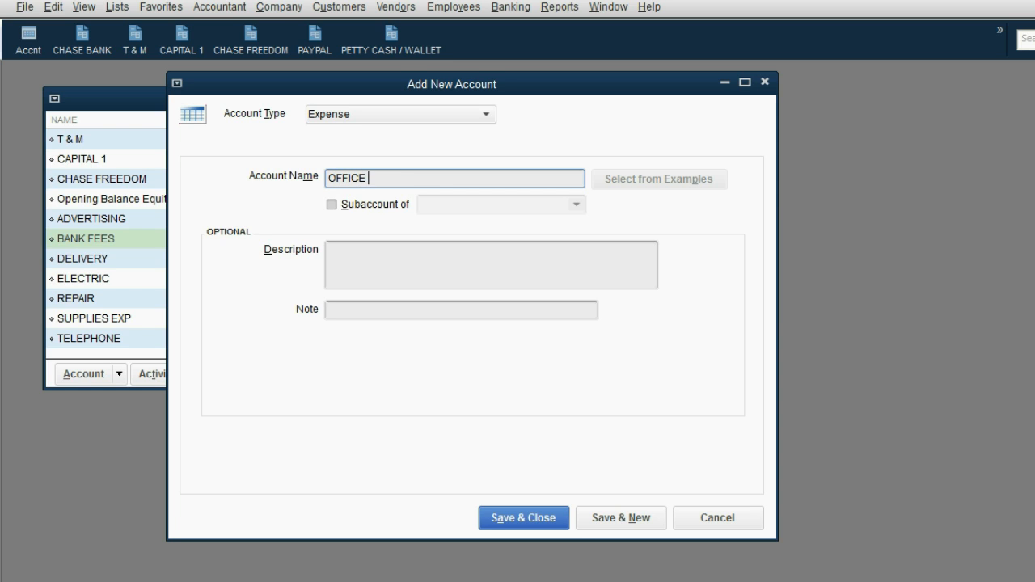
{"action": "type", "text": "RENT"}
{"action": "left_click", "coordinate": [518, 518]}
Enlarge the Chart of Accounts window to fit all accounts and review the newly added expense accounts
{"action": "left_click_drag", "start_coordinate": [510, 387], "coordinate": [535, 511]}
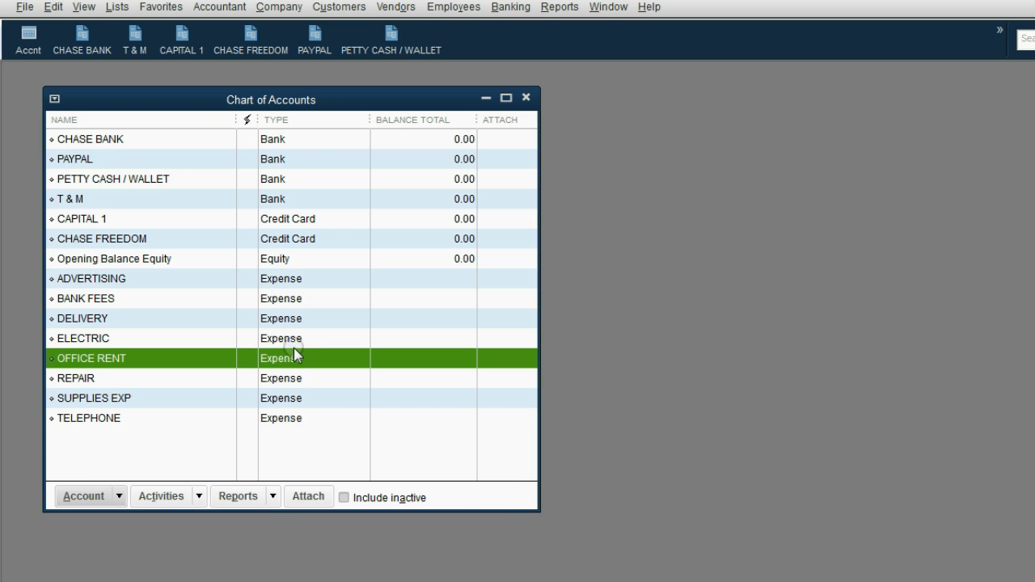
{"action": "left_click", "coordinate": [284, 317]}
{"action": "left_click", "coordinate": [285, 280]}
{"action": "left_click", "coordinate": [287, 299]}
{"action": "left_click", "coordinate": [287, 318]}
{"action": "left_click", "coordinate": [286, 338]}
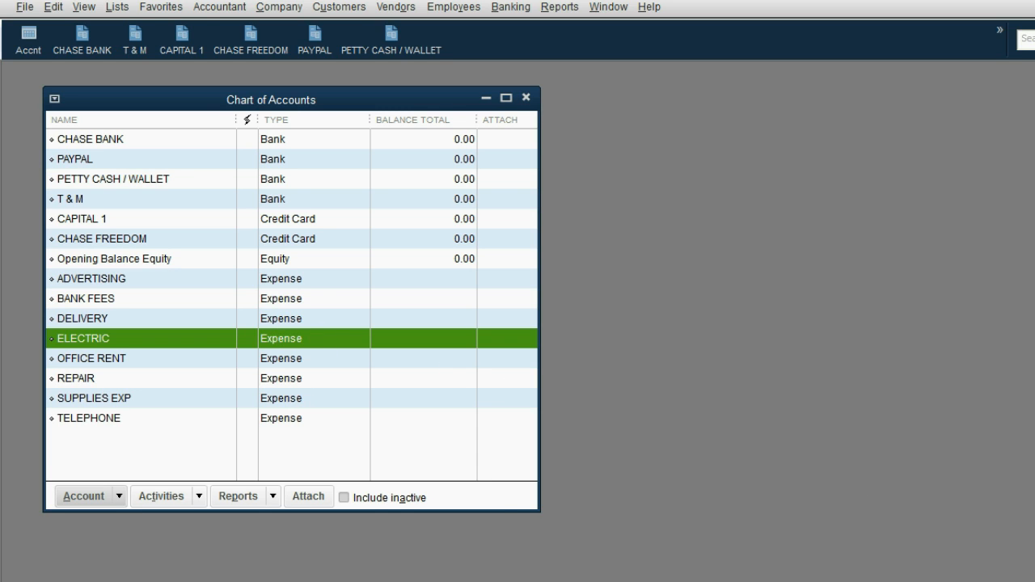
Consult the vendors slide, close the Chart of Accounts and open the Vendor Center
{"action": "left_click", "coordinate": [1022, 558]}
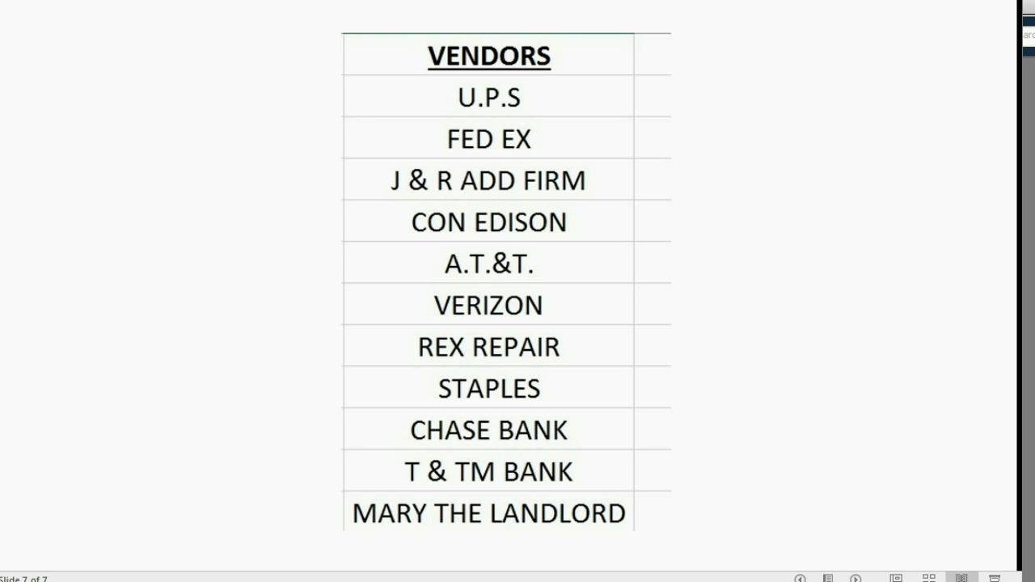
{"action": "left_click", "coordinate": [924, 2]}
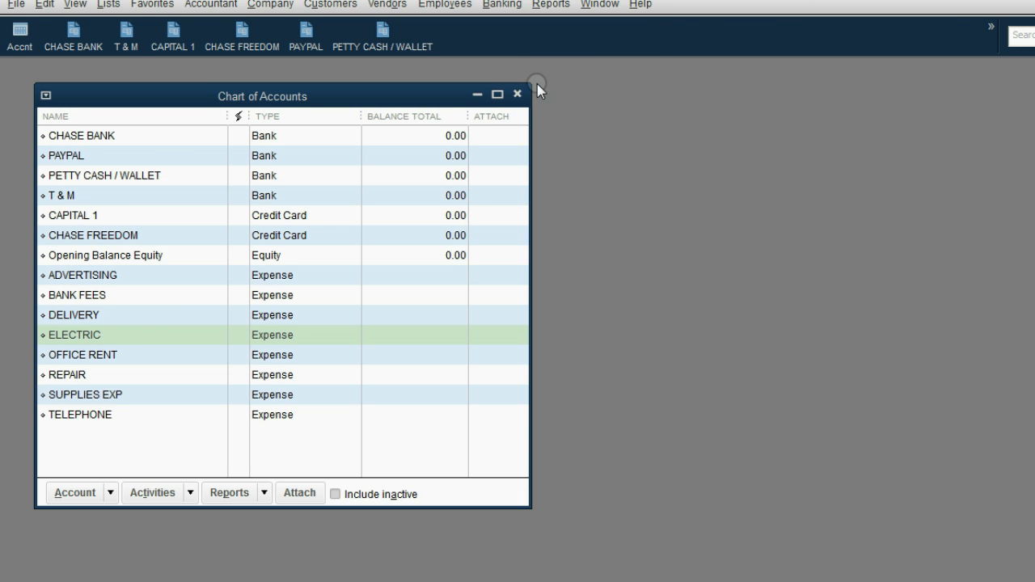
{"action": "left_click", "coordinate": [518, 95]}
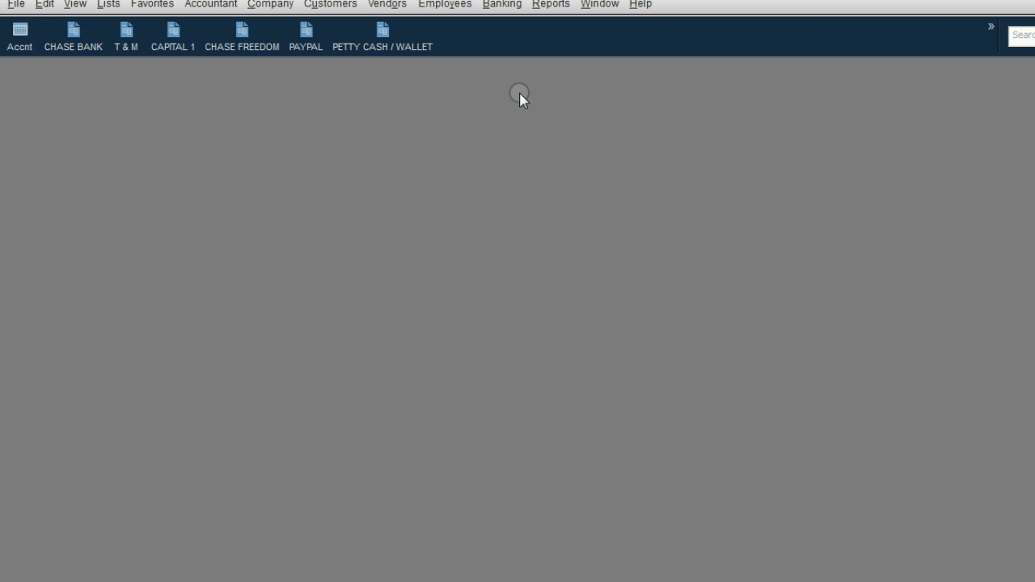
{"action": "left_click", "coordinate": [388, 6]}
{"action": "left_click", "coordinate": [400, 27]}
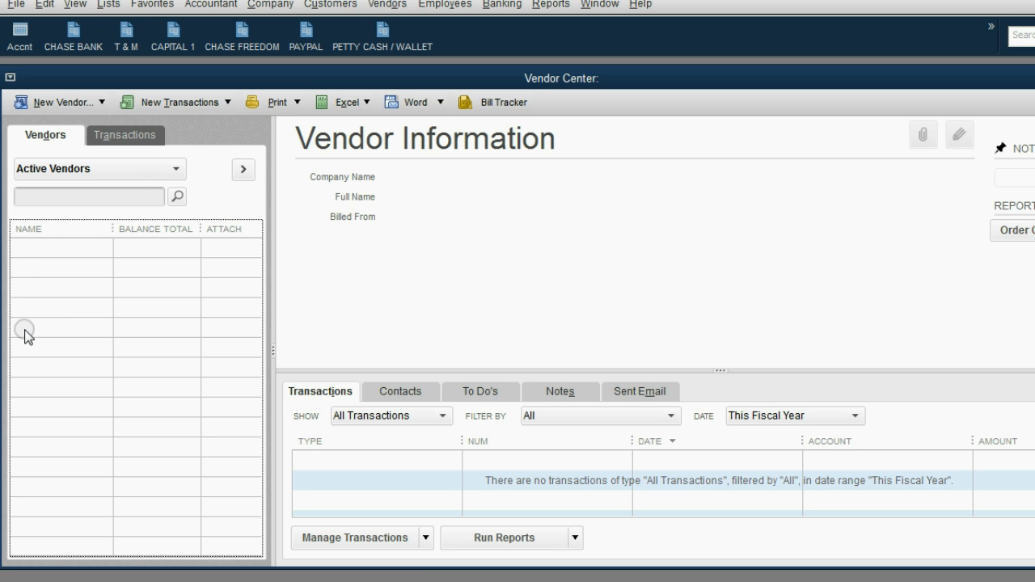
Start a new vendor record and set its vendor name to U.P.S
{"action": "left_click", "coordinate": [68, 104]}
{"action": "left_click", "coordinate": [67, 119]}
{"action": "left_click_drag", "start_coordinate": [270, 77], "coordinate": [170, 81]}
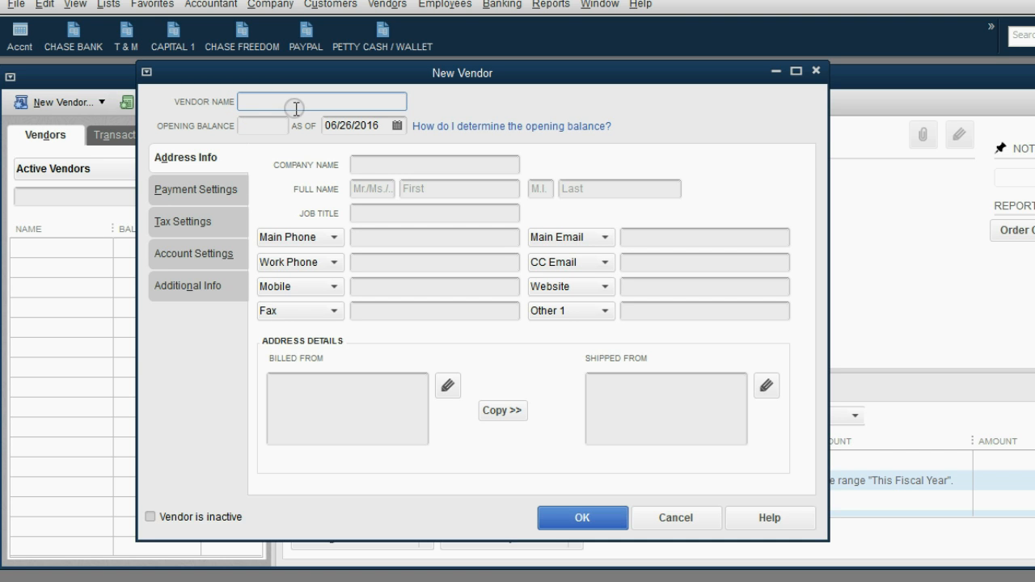
{"action": "left_click", "coordinate": [390, 580]}
{"action": "left_click", "coordinate": [390, 580]}
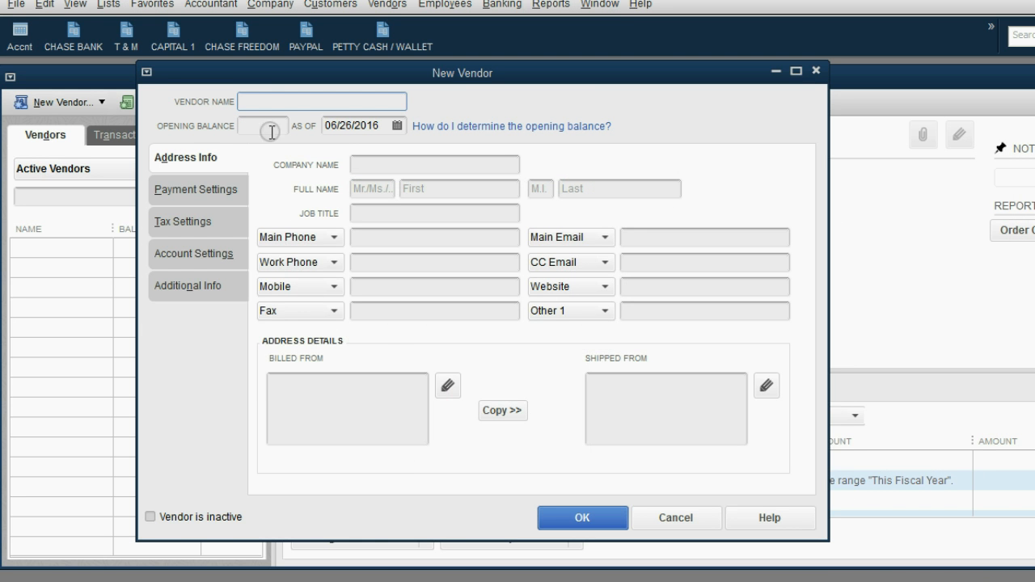
{"action": "left_click", "coordinate": [266, 105]}
{"action": "type", "text": "U.P.S"}
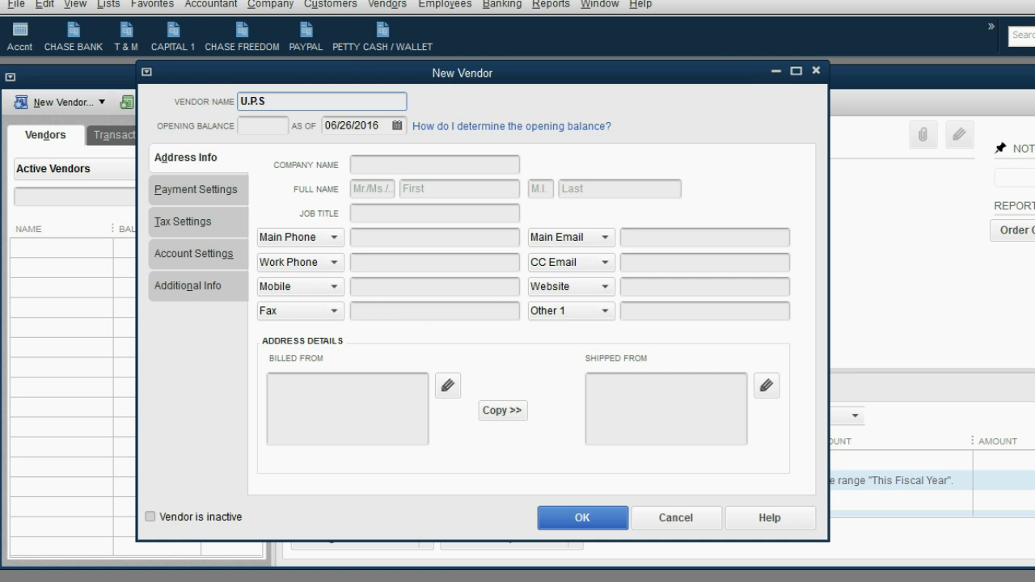
Fill in the U.P.S vendor's billed-from address and main phone with placeholder details and save the vendor
{"action": "left_click", "coordinate": [353, 393]}
{"action": "type", "text": "FDGDGHDFG DG DFGD"}
{"action": "left_click", "coordinate": [370, 235]}
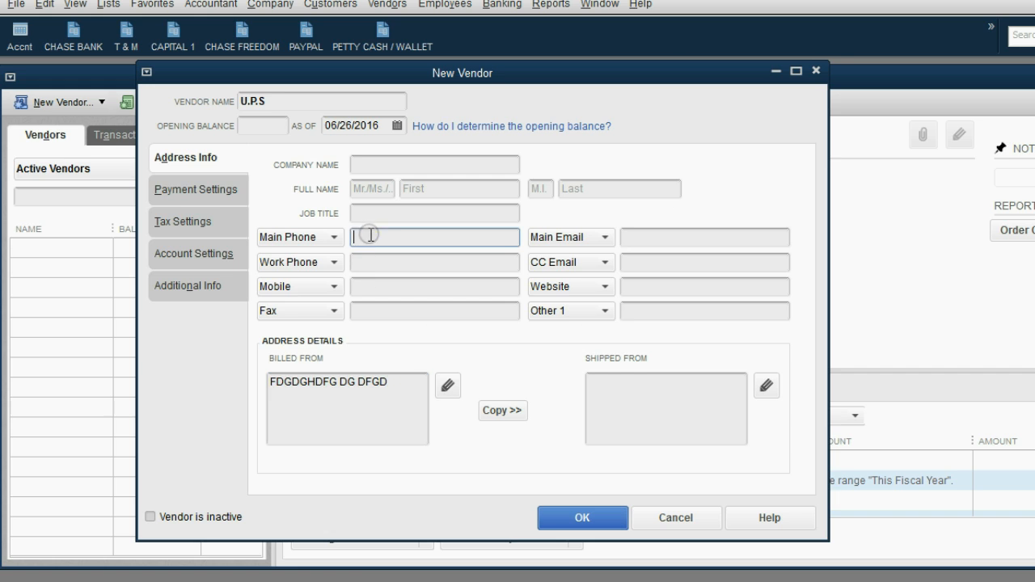
{"action": "type", "text": "432344"}
{"action": "left_click", "coordinate": [543, 521]}
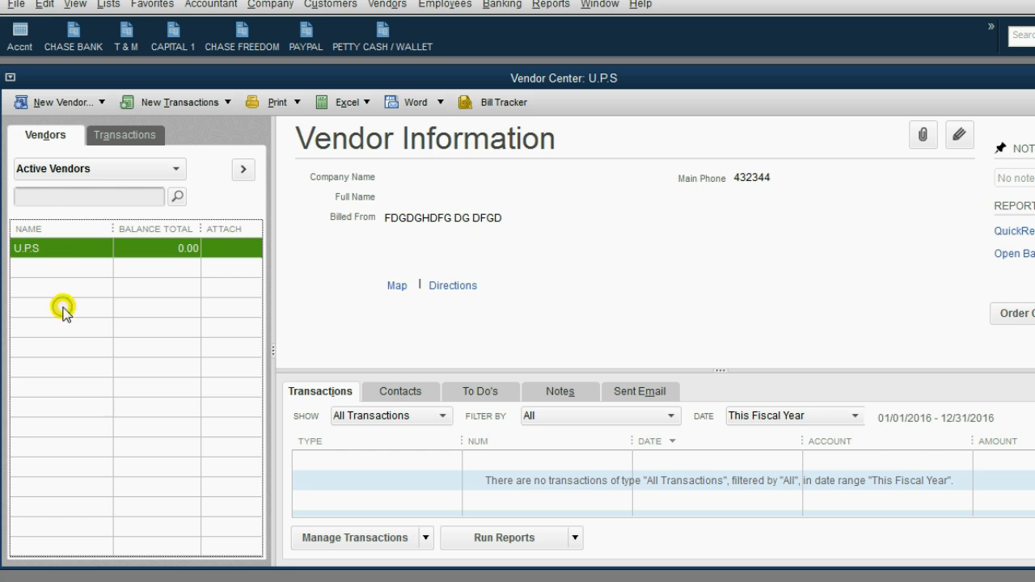
Open the saved U.P.S vendor record, check its address and phone details, and close it without changes
{"action": "double_click", "coordinate": [65, 255]}
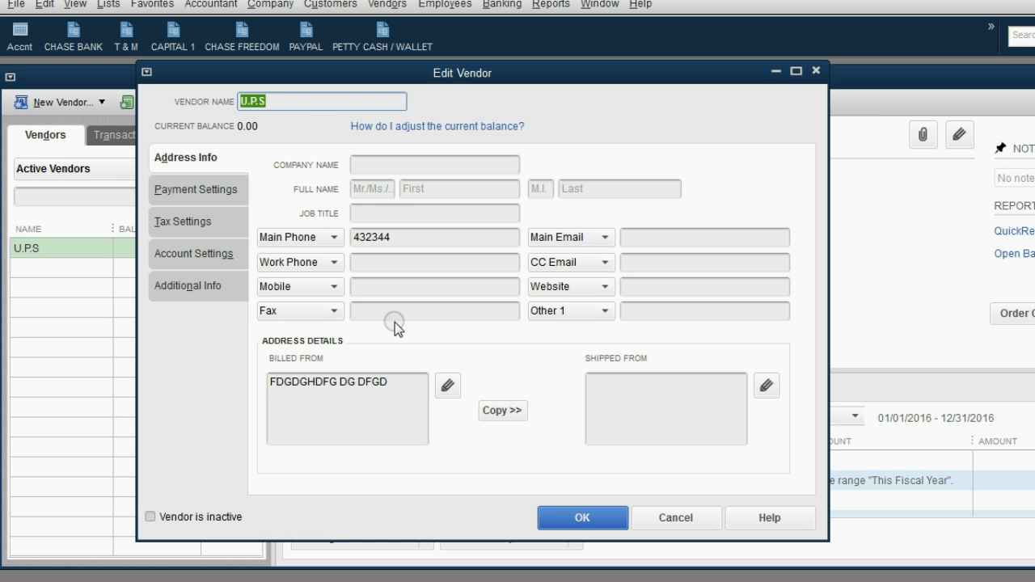
{"action": "left_click", "coordinate": [377, 384]}
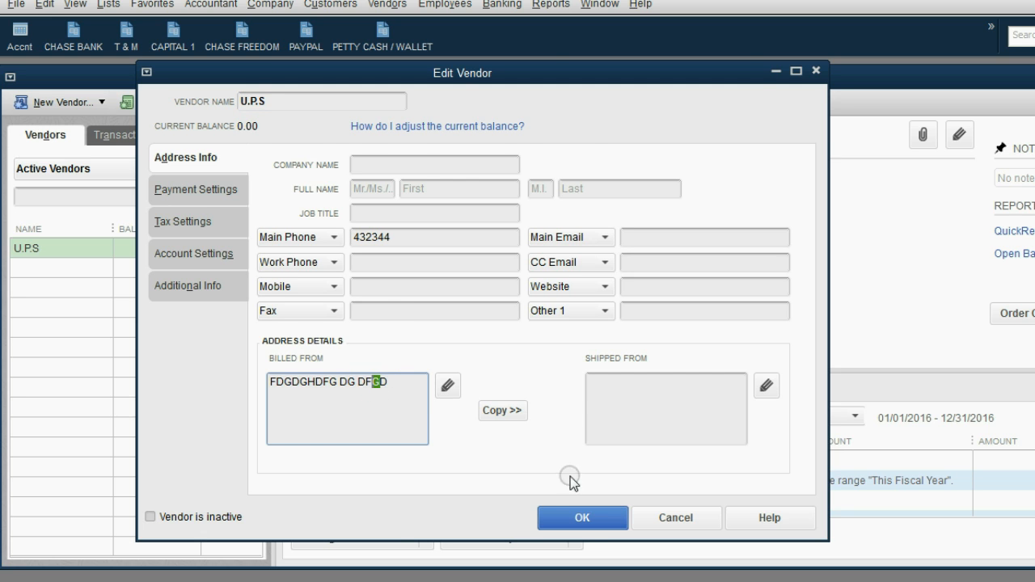
{"action": "left_click", "coordinate": [647, 517]}
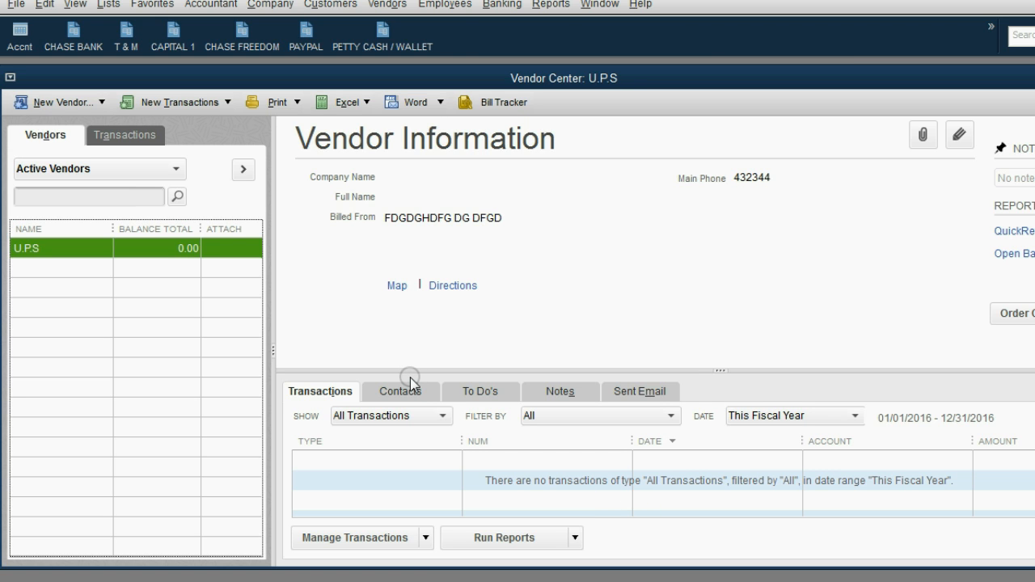
{"action": "left_click", "coordinate": [64, 104]}
{"action": "left_click", "coordinate": [74, 141]}
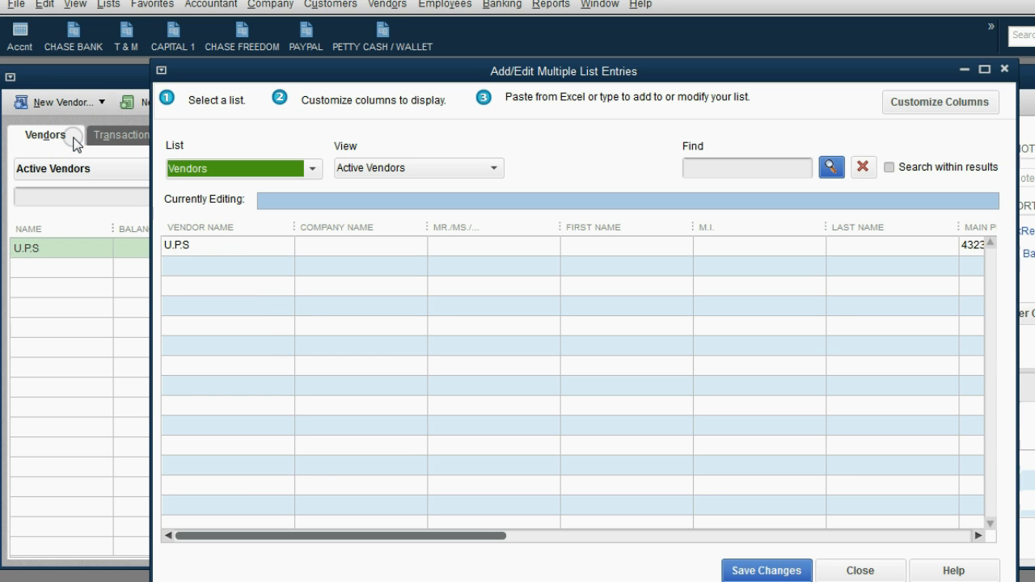
{"action": "left_click", "coordinate": [189, 265]}
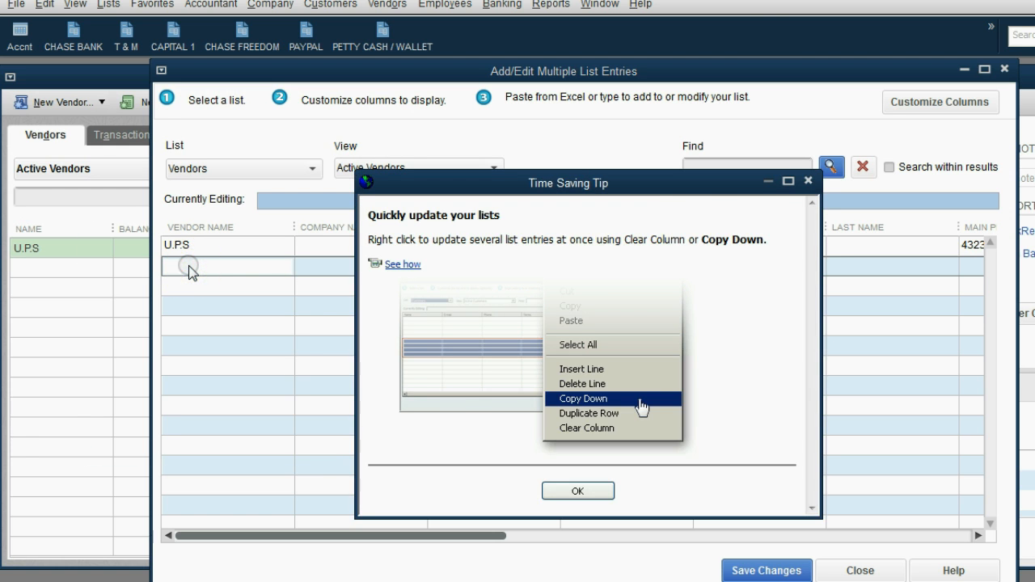
{"action": "left_click", "coordinate": [807, 181]}
{"action": "left_click", "coordinate": [233, 264]}
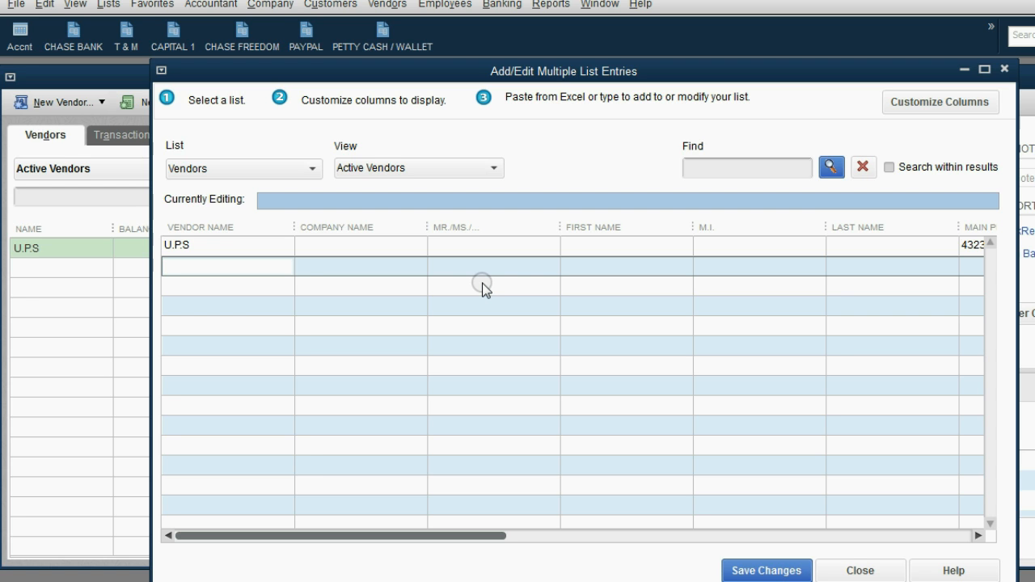
{"action": "left_click", "coordinate": [1004, 69]}
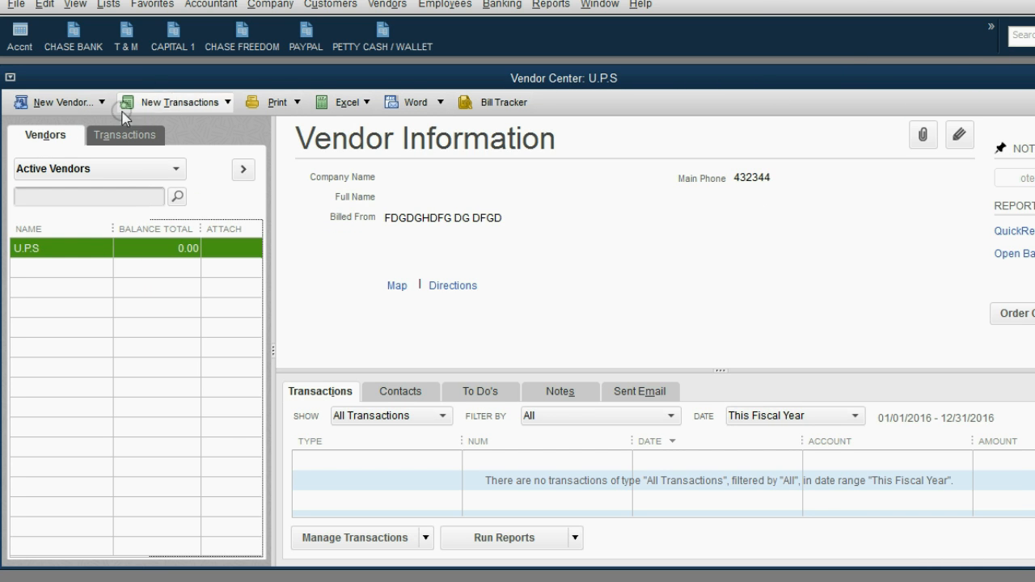
Open the multiple-vendor entry list and consult the vendors slide for the names to enter
{"action": "left_click", "coordinate": [36, 105]}
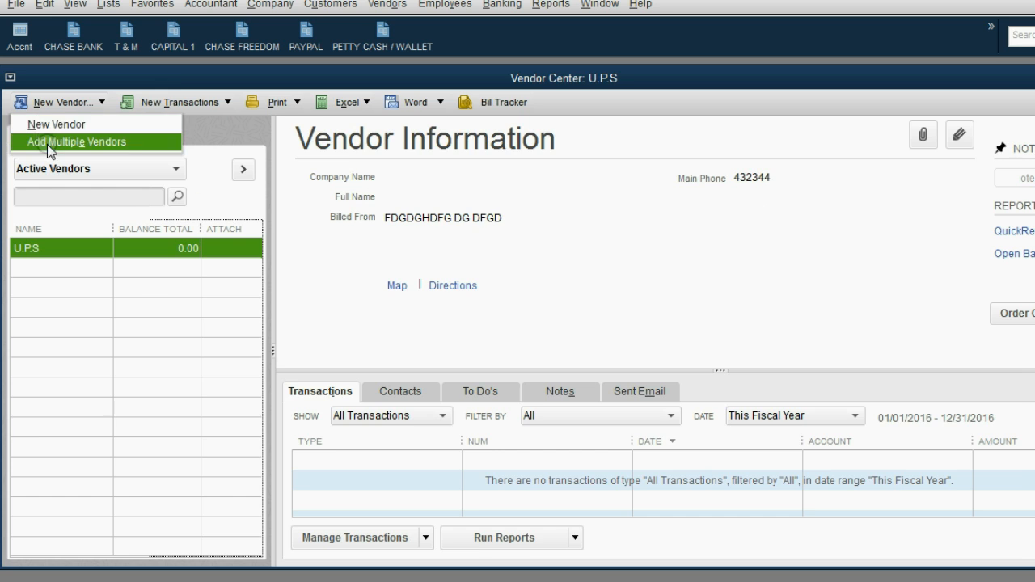
{"action": "left_click", "coordinate": [47, 144]}
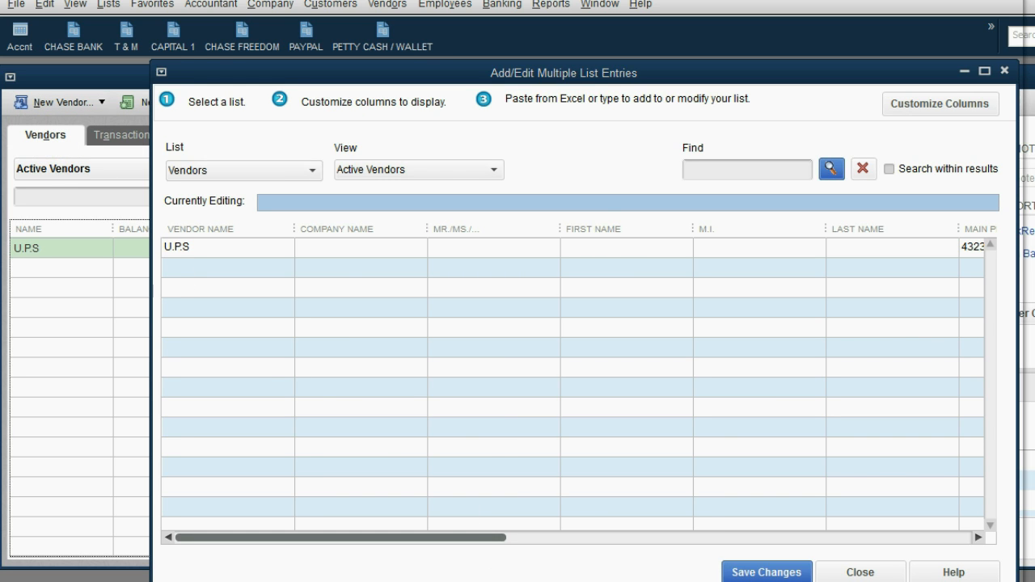
{"action": "key", "text": "alt+Tab"}
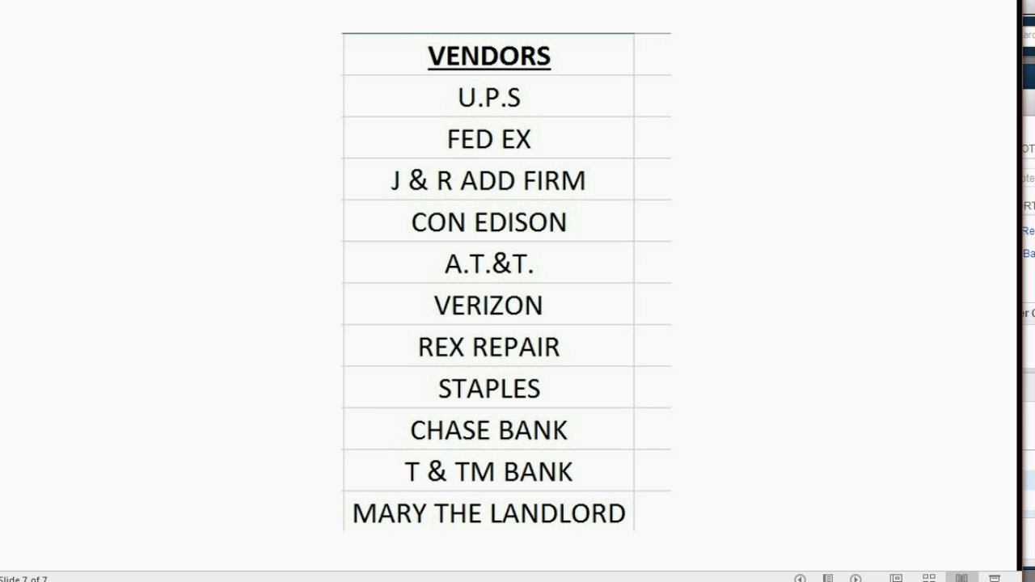
{"action": "key", "text": "alt+Tab"}
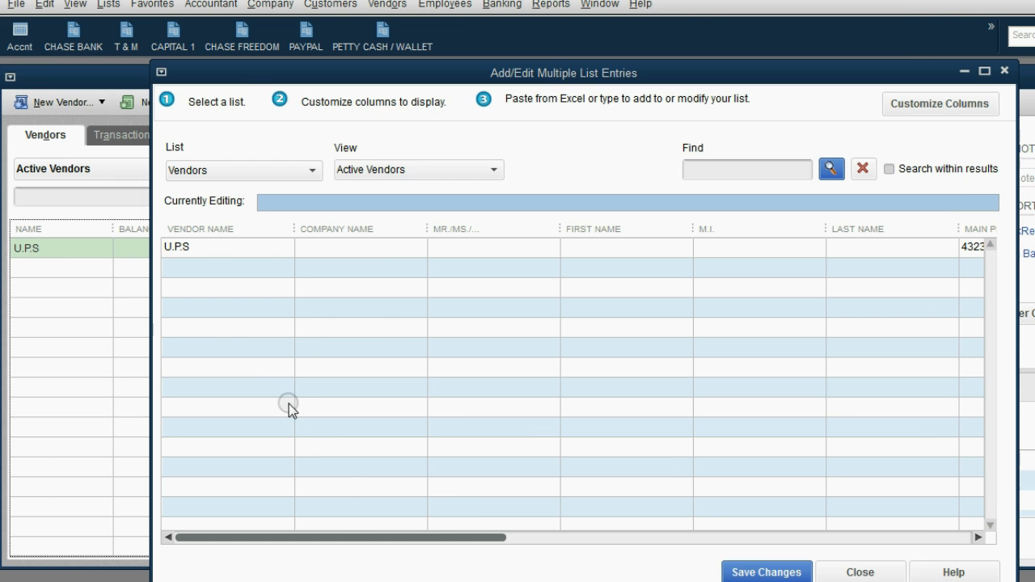
Enter FED EX and J & R ADD FIRM as vendor names in the rows below U.P.S
{"action": "left_click", "coordinate": [220, 266]}
{"action": "type", "text": "FE"}
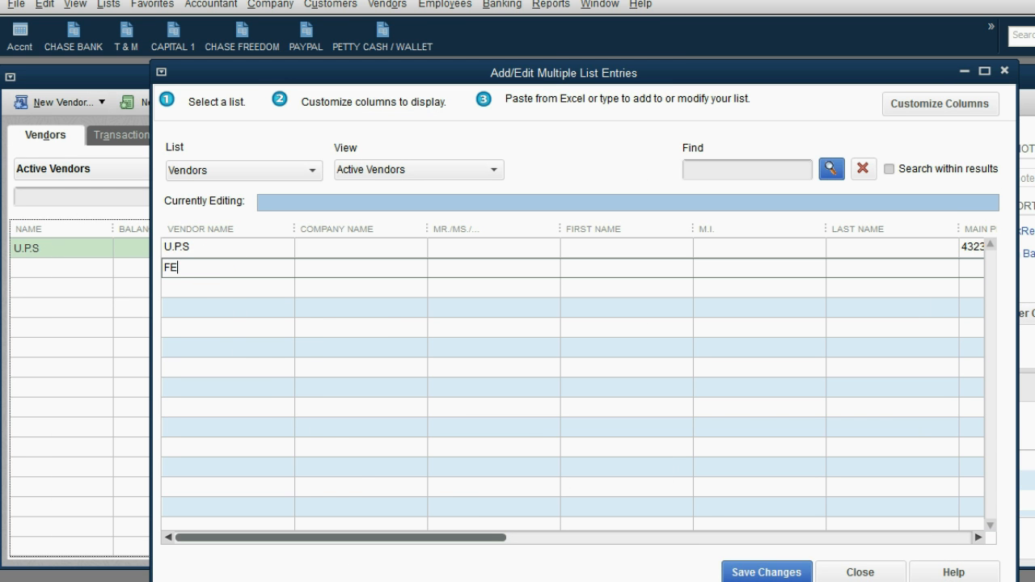
{"action": "type", "text": "D EX"}
{"action": "left_click", "coordinate": [236, 283]}
{"action": "type", "text": "J"}
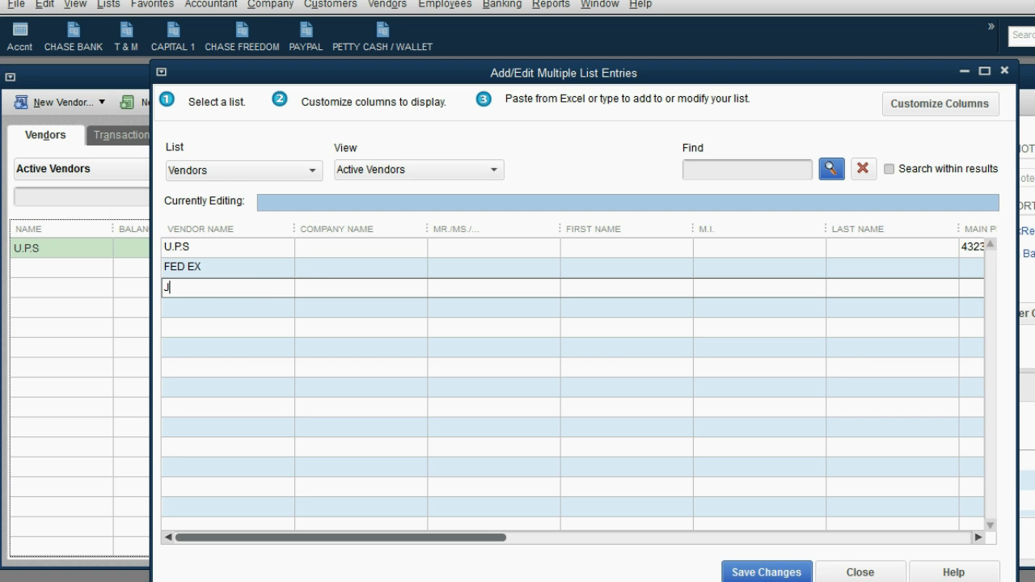
{"action": "type", "text": " & R ADD FIRM"}
Check the vendors slide and enter CON EDISON and AT&T as vendor names in the two following rows
{"action": "left_click", "coordinate": [242, 307]}
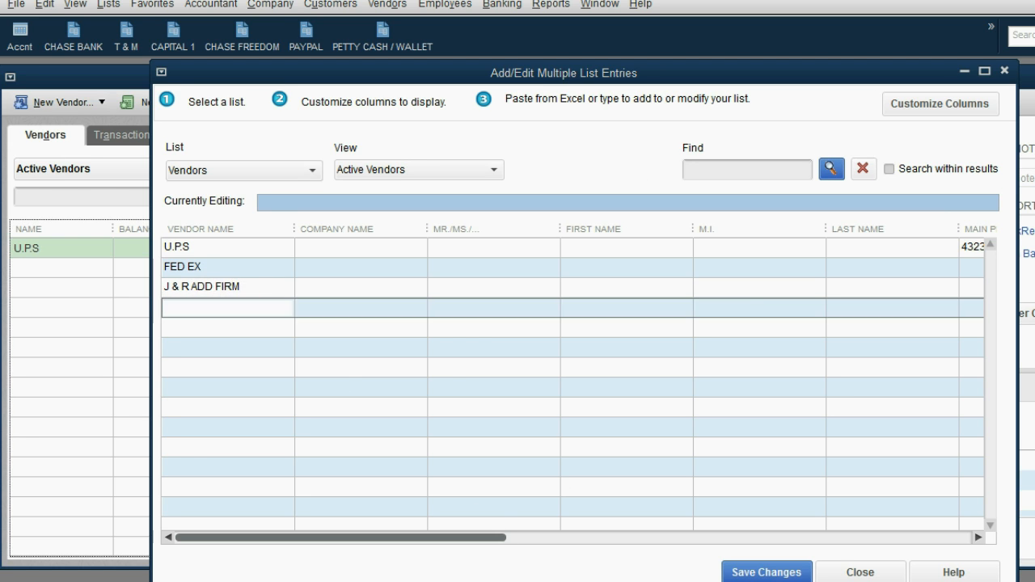
{"action": "key", "text": "alt+Tab"}
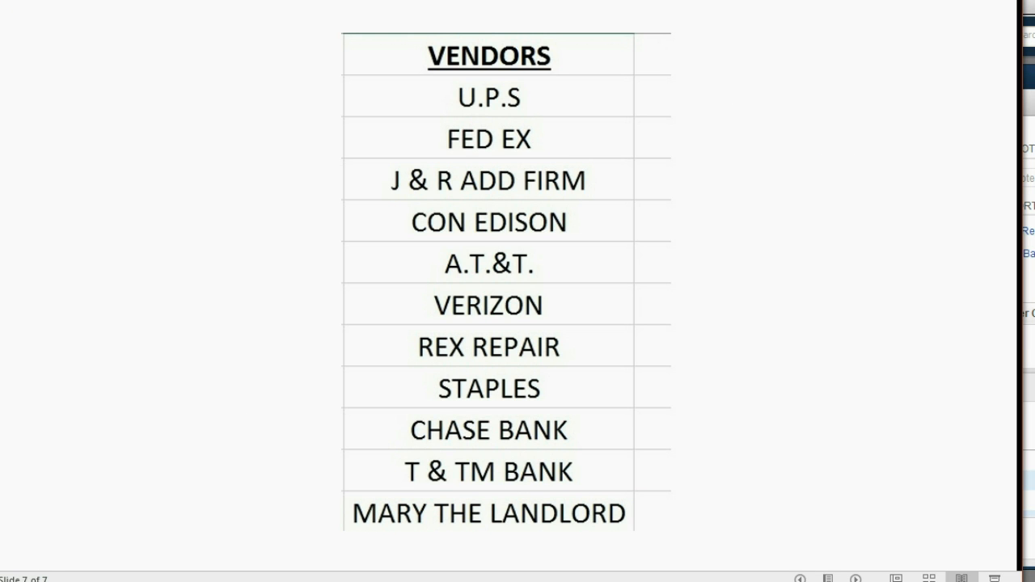
{"action": "key", "text": "alt+Tab"}
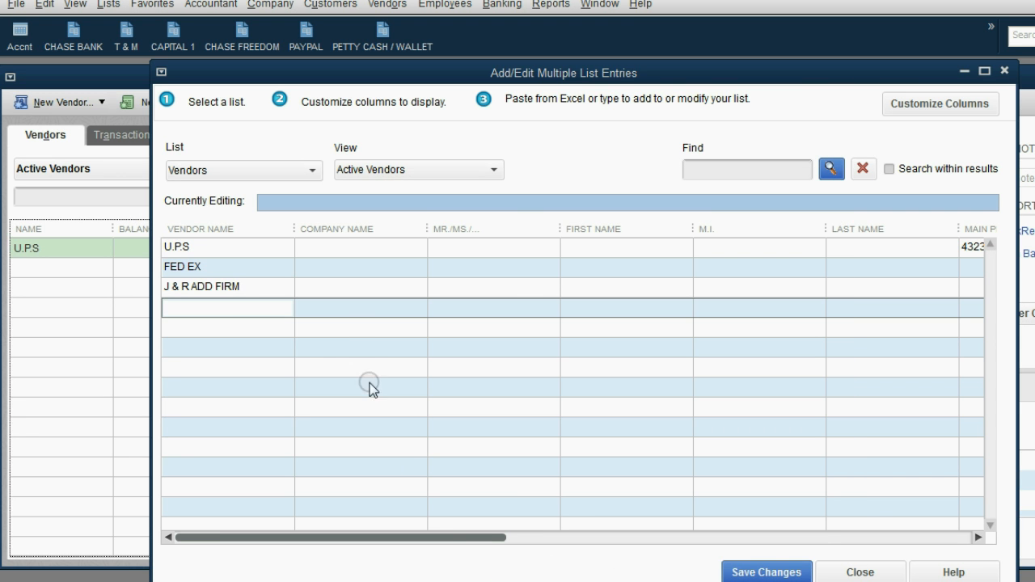
{"action": "left_click", "coordinate": [258, 306]}
{"action": "type", "text": "CON "}
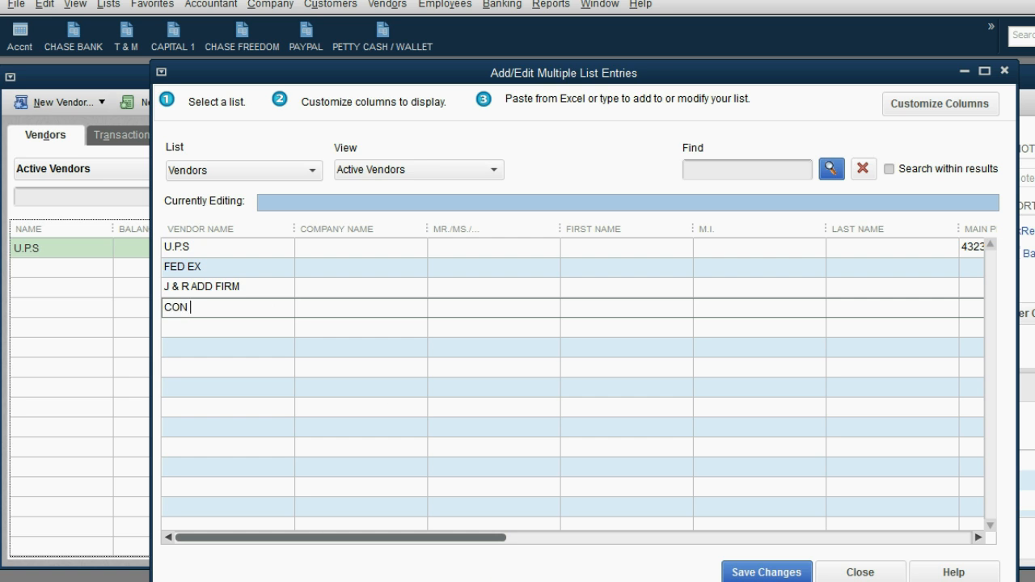
{"action": "type", "text": "EDISON"}
{"action": "left_click", "coordinate": [190, 326]}
{"action": "type", "text": "AT&T"}
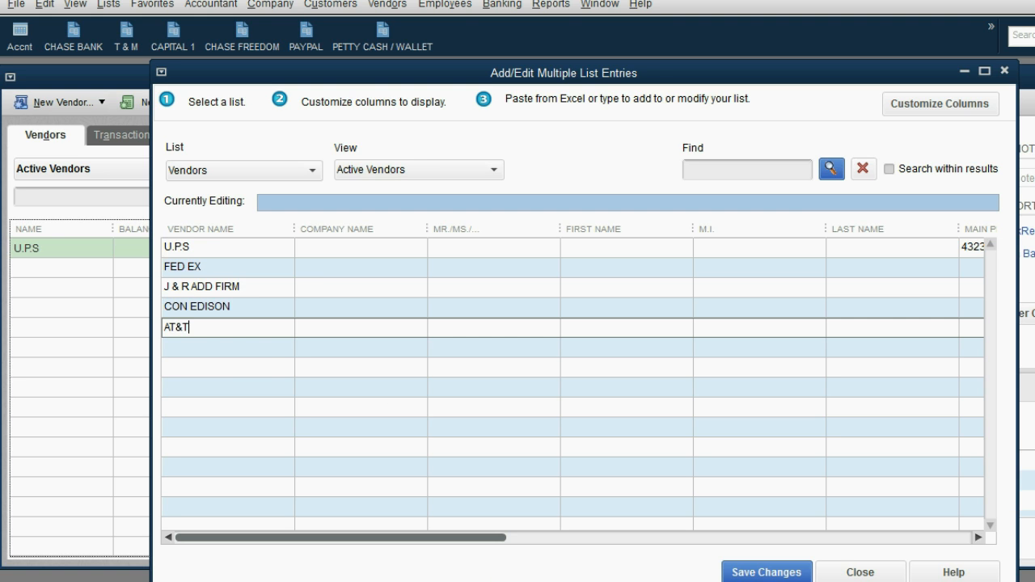
Enter VERISON and REX REPAIR as vendor names below AT&T, consulting the vendors slide in between
{"action": "left_click", "coordinate": [259, 346]}
{"action": "type", "text": "VE"}
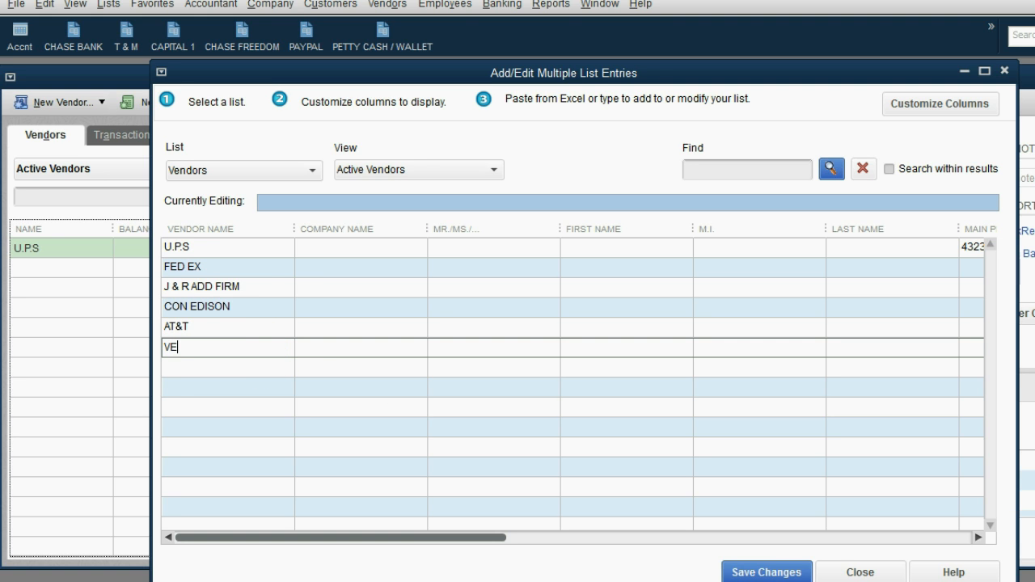
{"action": "type", "text": "RISON"}
{"action": "key", "text": "alt+Tab"}
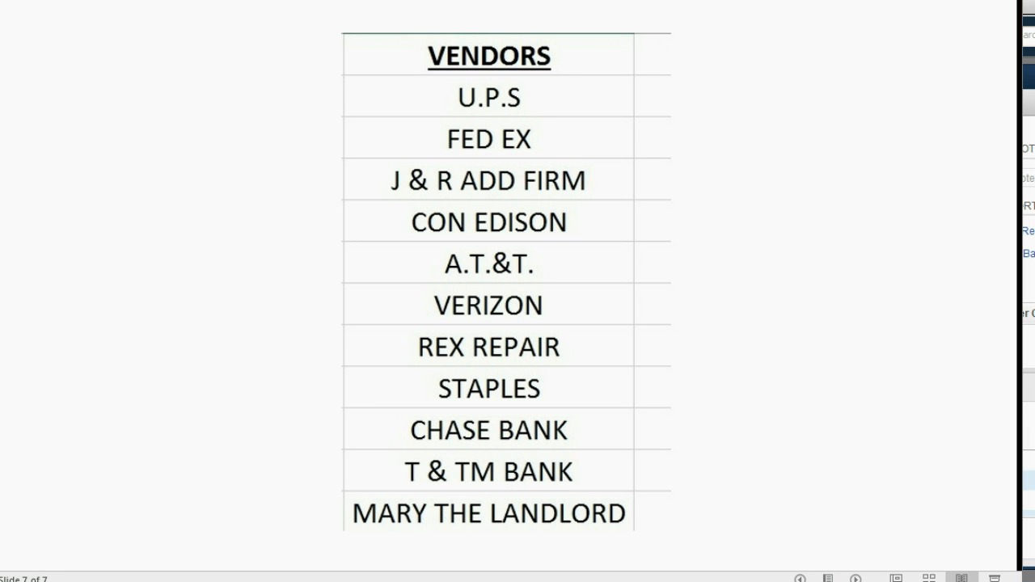
{"action": "key", "text": "alt+Tab"}
{"action": "left_click", "coordinate": [236, 366]}
{"action": "type", "text": "RE"}
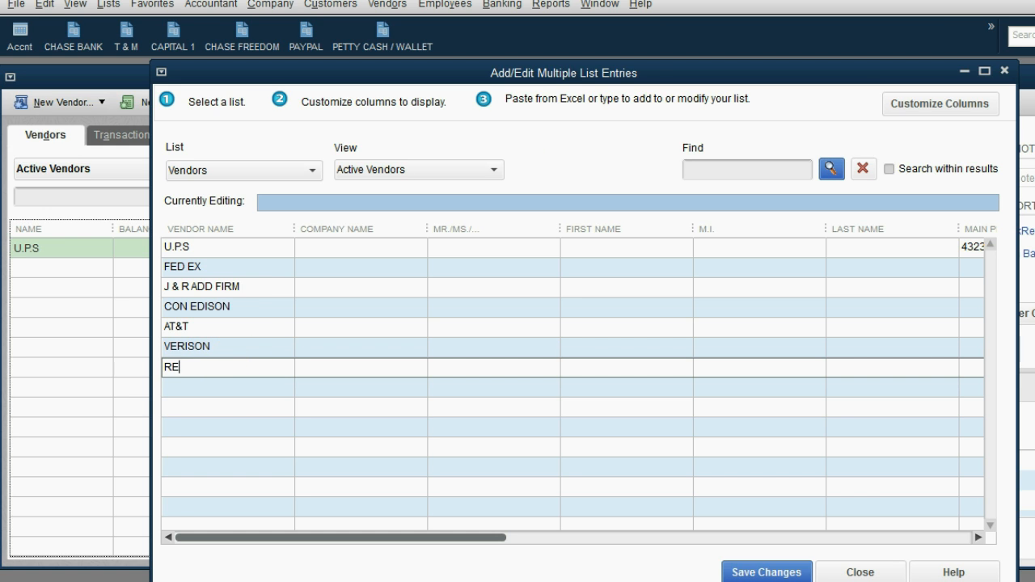
{"action": "type", "text": "X REPAIR"}
Enter STAPLES and CHASE BANK as vendor names in the rows below REX REPAIR
{"action": "left_click", "coordinate": [236, 386]}
{"action": "type", "text": "STAPLES"}
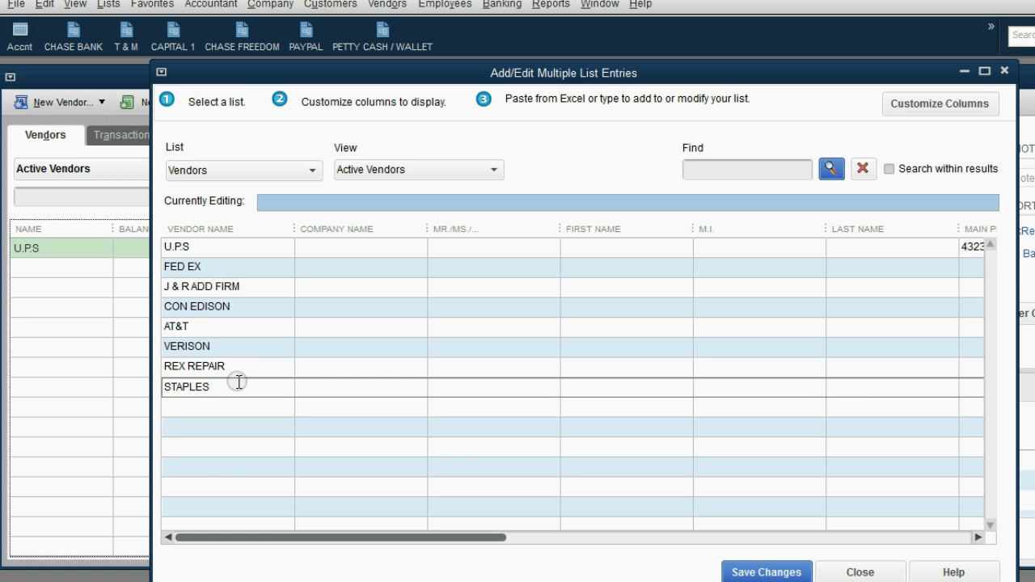
{"action": "left_click", "coordinate": [204, 407]}
{"action": "type", "text": "C"}
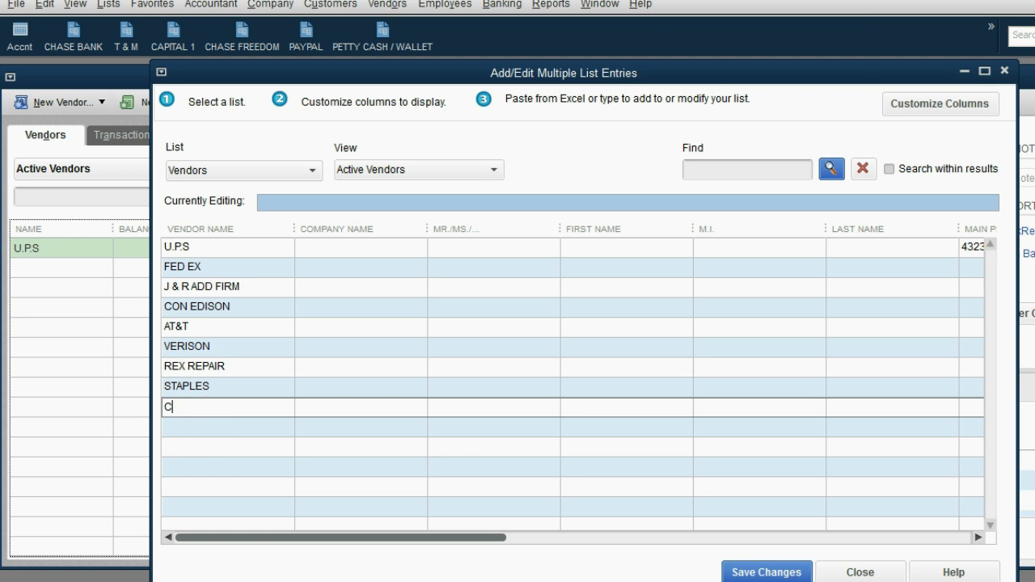
{"action": "type", "text": "HASE BANK"}
Check the vendors slide and enter T & M BANK as the vendor name in the row below CHASE BANK
{"action": "left_click", "coordinate": [272, 428]}
{"action": "key", "text": "alt+Tab"}
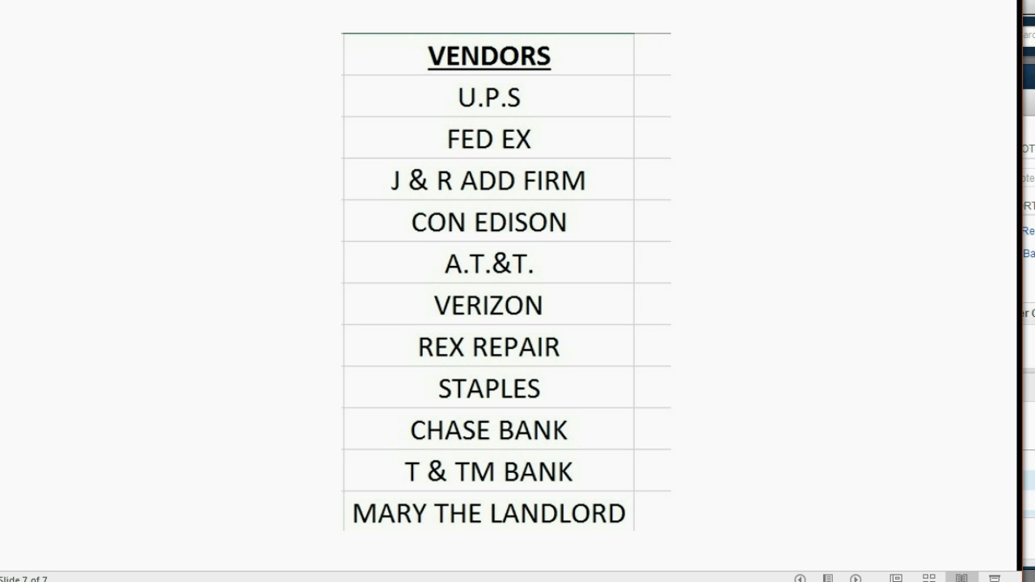
{"action": "key", "text": "alt+Tab"}
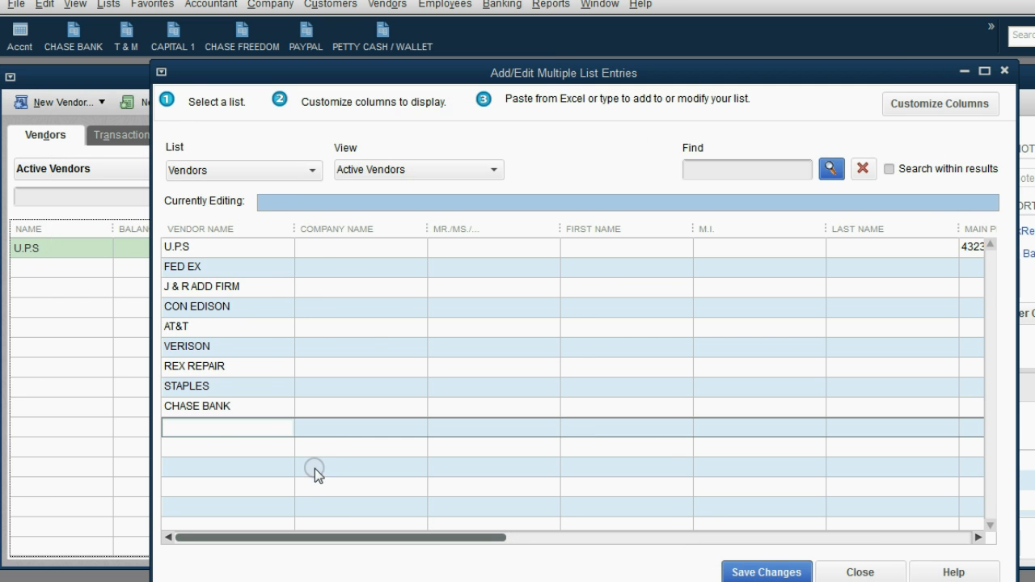
{"action": "left_click", "coordinate": [243, 427]}
{"action": "type", "text": "T"}
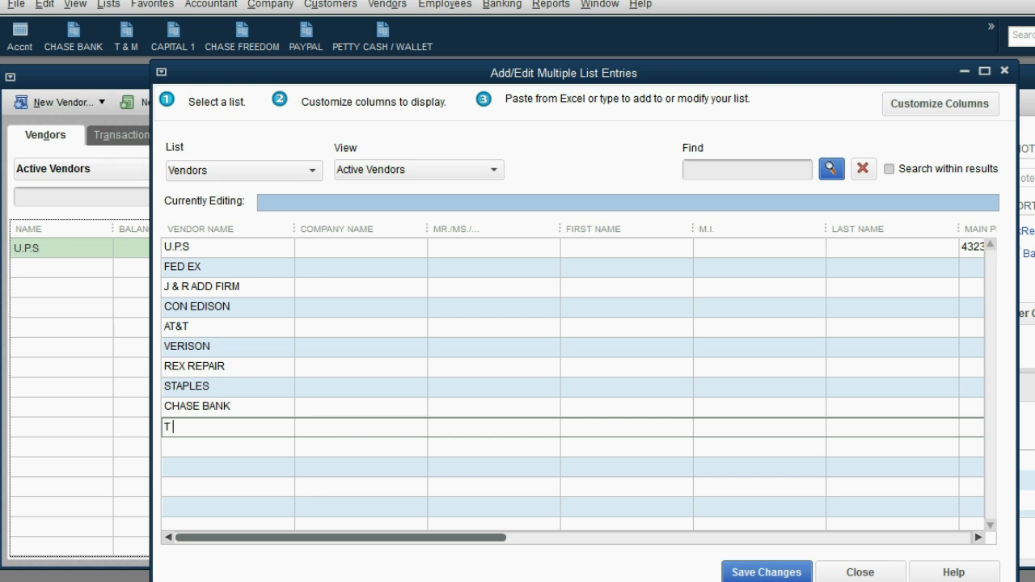
{"action": "type", "text": " & M BANK"}
Enter the landlord's vendor name as listed on the slide, and add CAPITAL 1 in the row below it
{"action": "left_click", "coordinate": [169, 446]}
{"action": "type", "text": "MAR"}
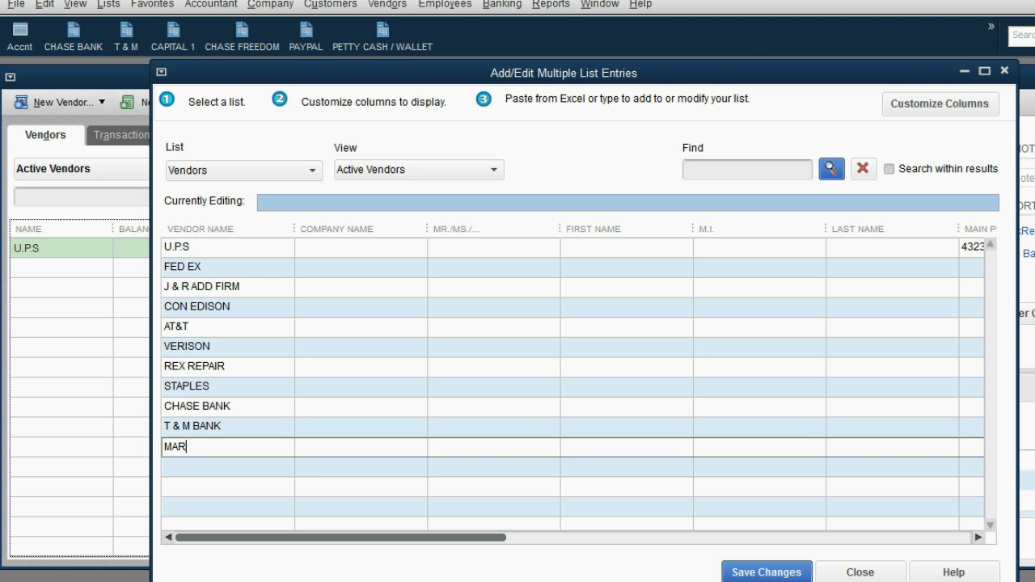
{"action": "type", "text": "Y THE LANDLORD"}
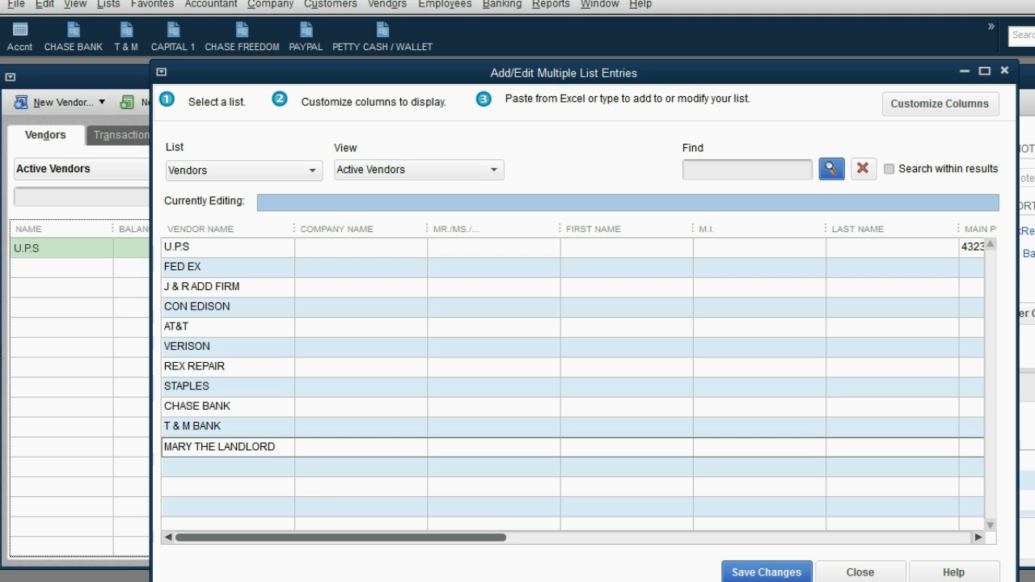
{"action": "left_click", "coordinate": [205, 463]}
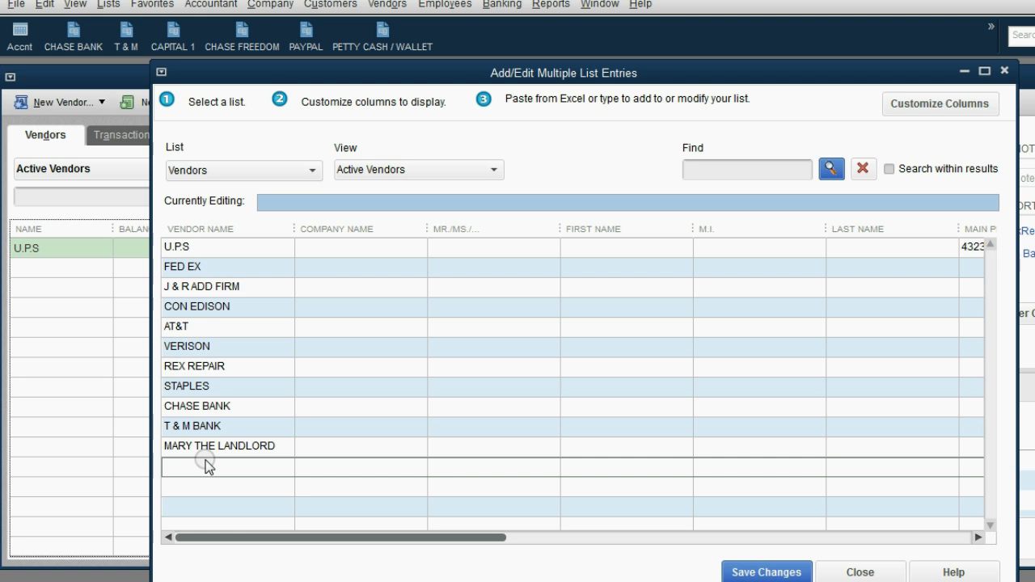
{"action": "type", "text": "CAPITAL 1"}
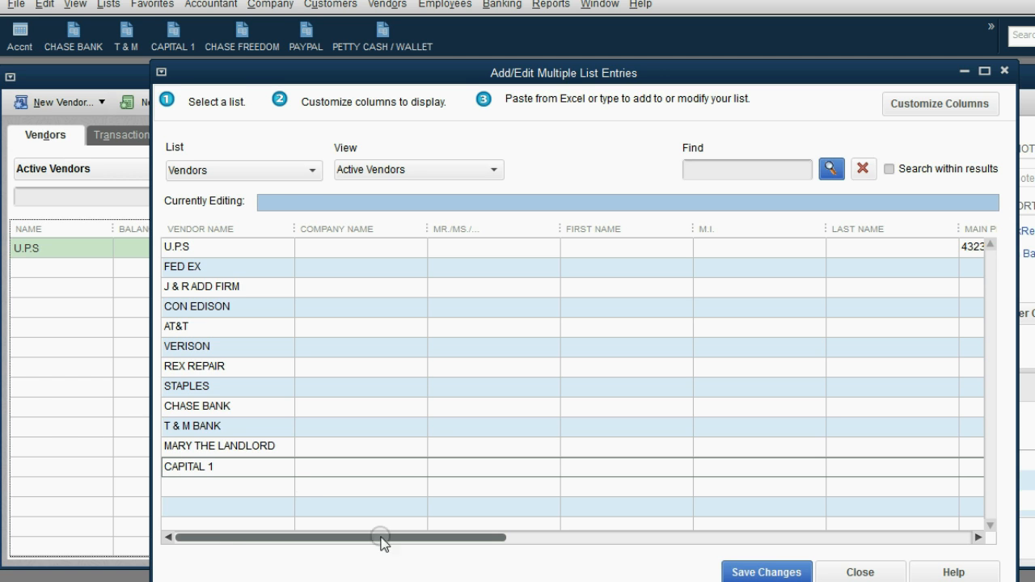
Save the entered vendor records, acknowledge the save, and close the multiple list entries window
{"action": "left_click", "coordinate": [736, 571]}
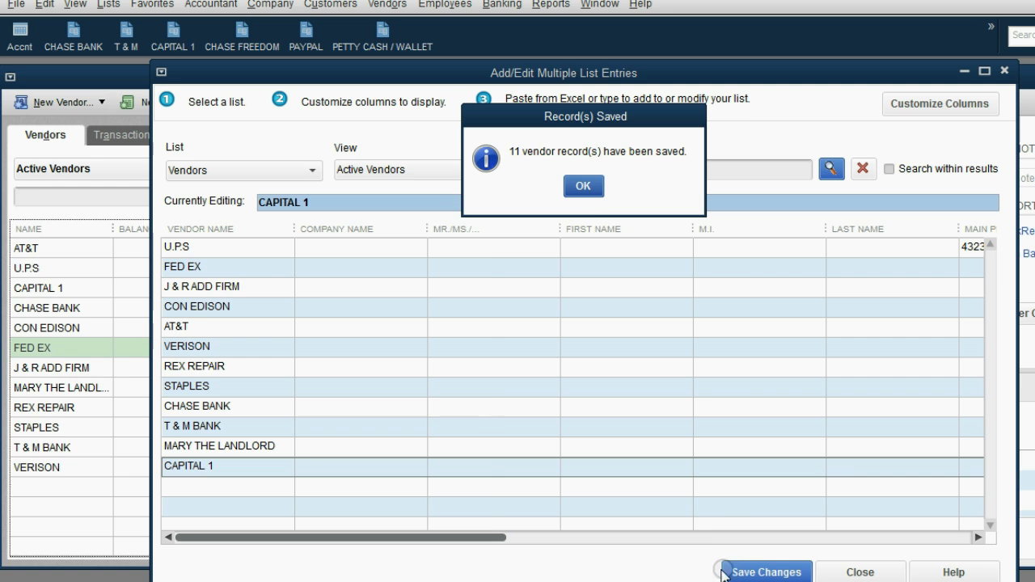
{"action": "left_click", "coordinate": [584, 185]}
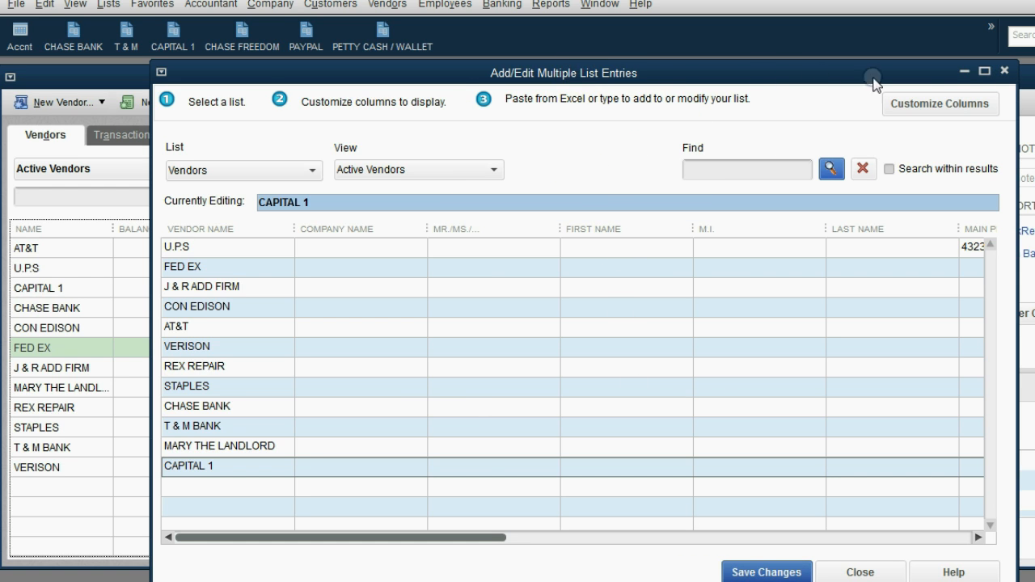
{"action": "left_click", "coordinate": [1004, 70]}
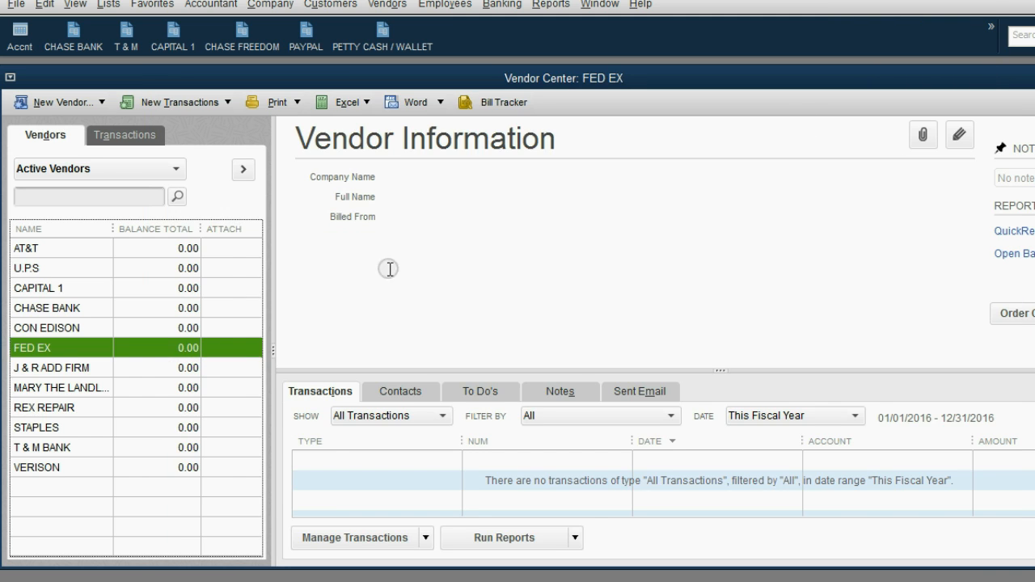
Review several of the new vendors in the Vendor Center, including CHASE BANK, the landlord and STAPLES, and close the center
{"action": "left_click_drag", "start_coordinate": [479, 76], "coordinate": [477, 75]}
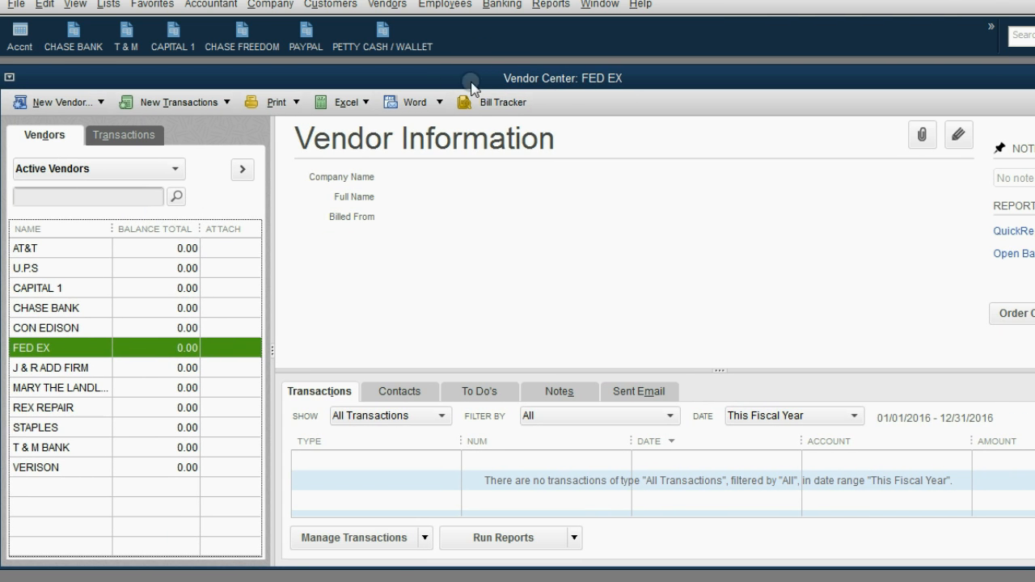
{"action": "left_click", "coordinate": [76, 268]}
{"action": "left_click", "coordinate": [59, 310]}
{"action": "left_click", "coordinate": [42, 387]}
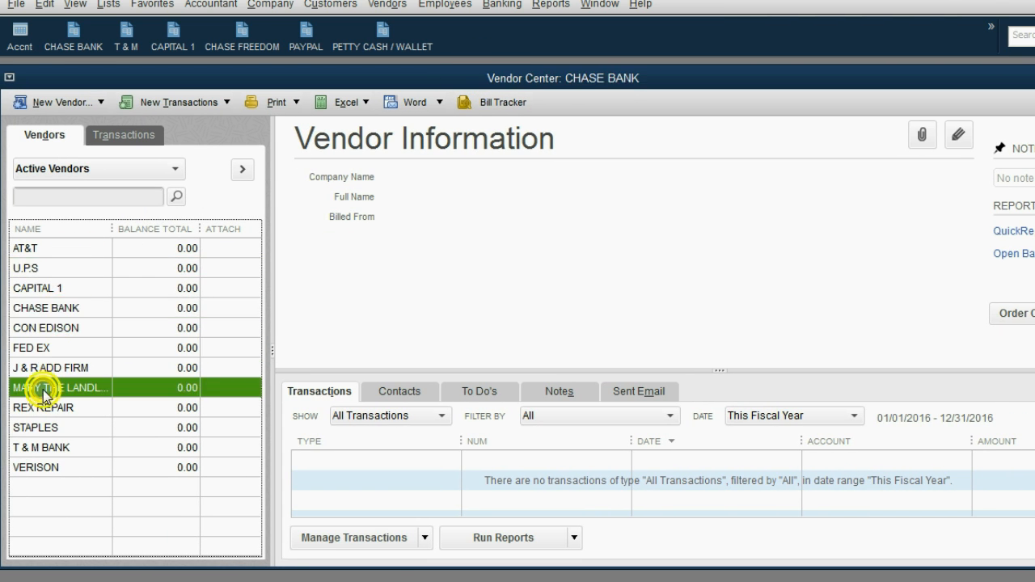
{"action": "left_click", "coordinate": [37, 427]}
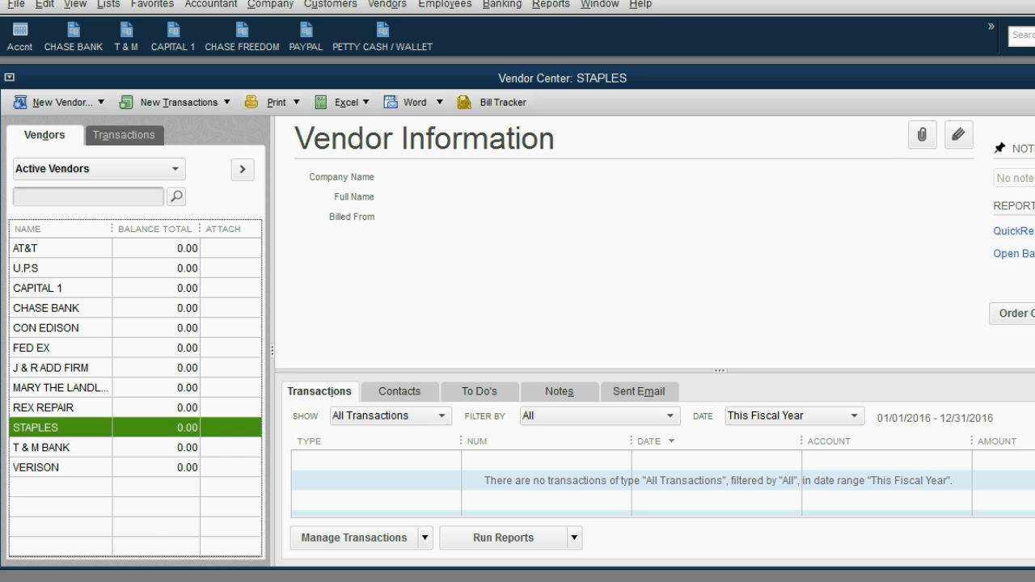
{"action": "left_click", "coordinate": [954, 80]}
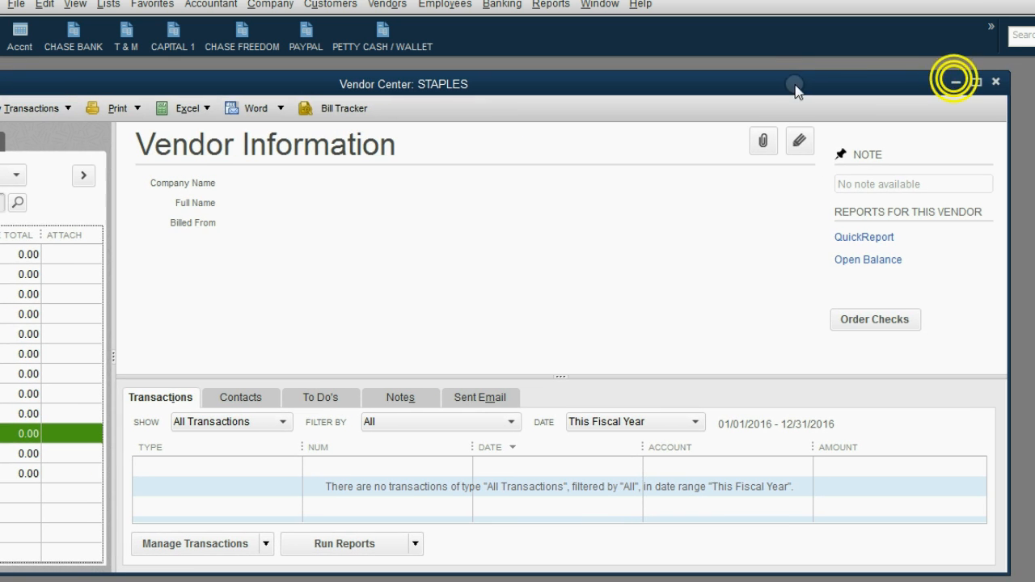
{"action": "left_click", "coordinate": [995, 83]}
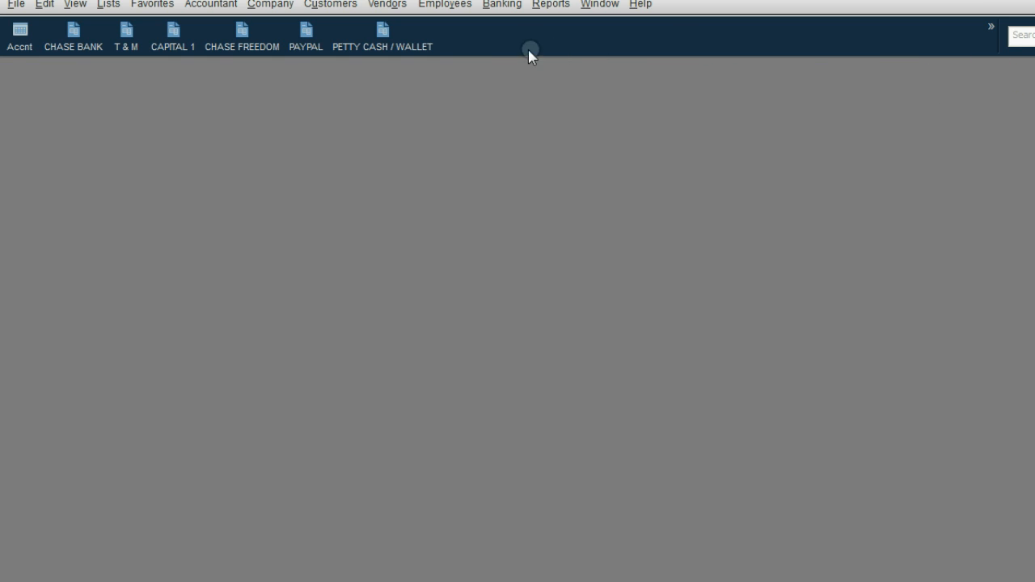
Reopen the Vendor Center and view the landlord and CHASE BANK vendor records, leaving CHASE BANK selected
{"action": "left_click", "coordinate": [388, 5]}
{"action": "left_click", "coordinate": [392, 29]}
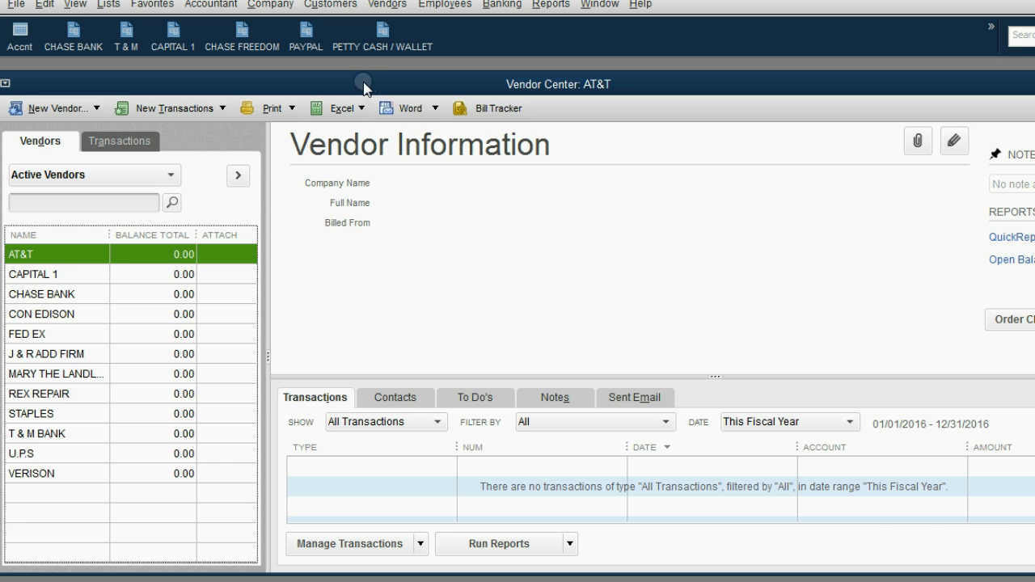
{"action": "left_click", "coordinate": [40, 294]}
{"action": "left_click", "coordinate": [37, 372]}
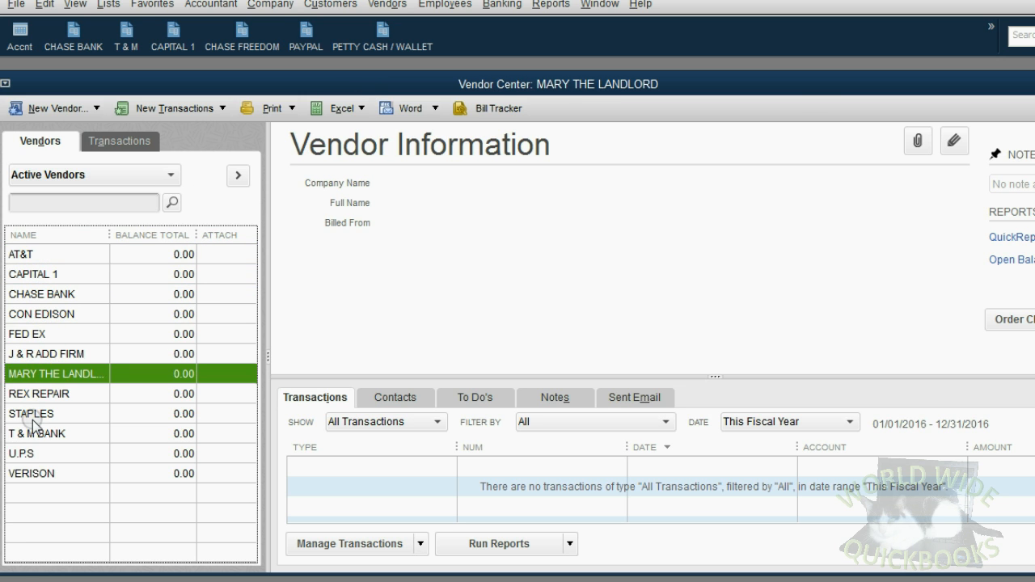
{"action": "left_click", "coordinate": [36, 294]}
{"action": "left_click", "coordinate": [489, 84]}
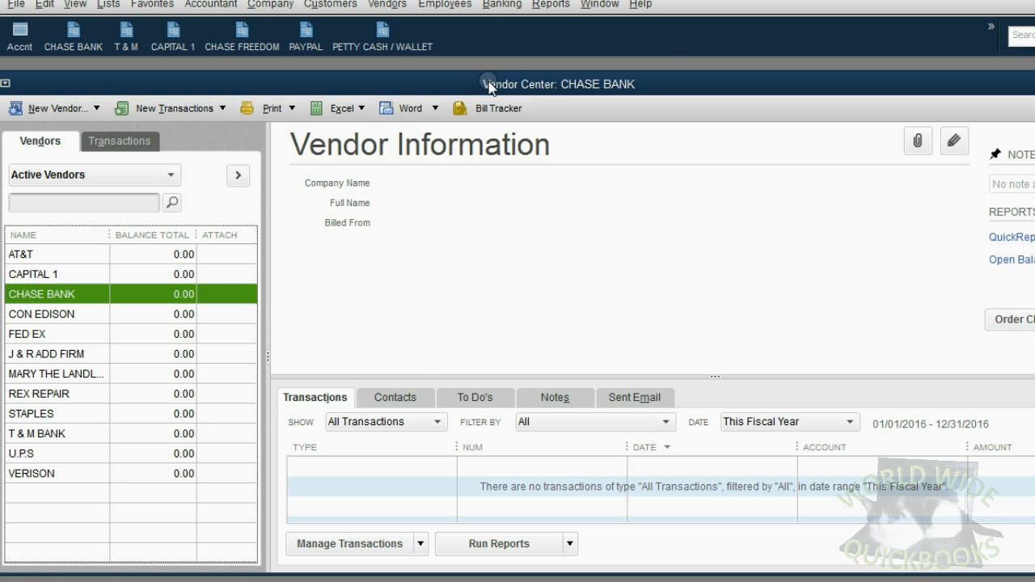
{"action": "left_click", "coordinate": [440, 510]}
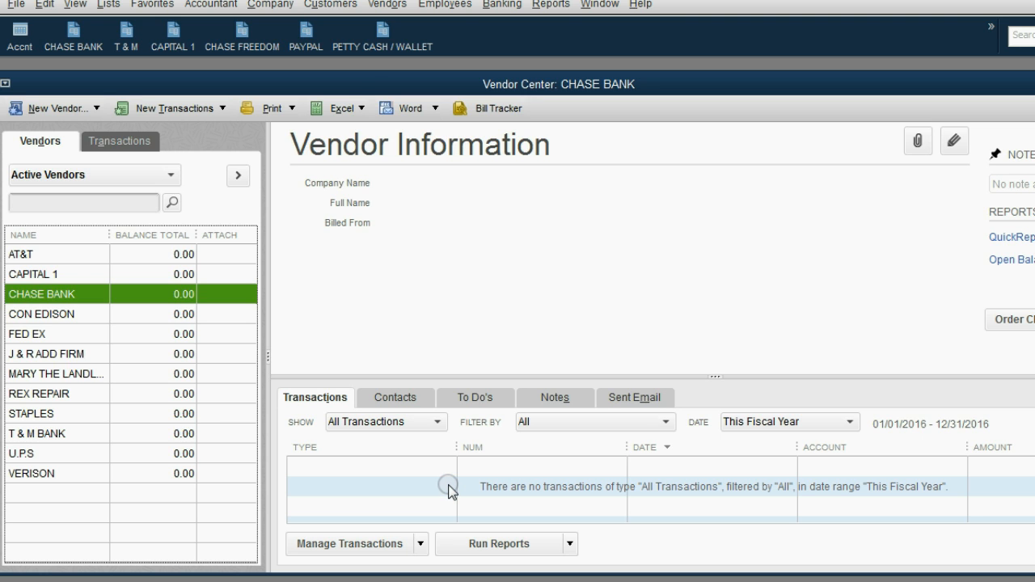
Add the Vendor Center window to the icon bar as a shortcut, keeping the label Vendors and the suggested description
{"action": "left_click", "coordinate": [388, 5]}
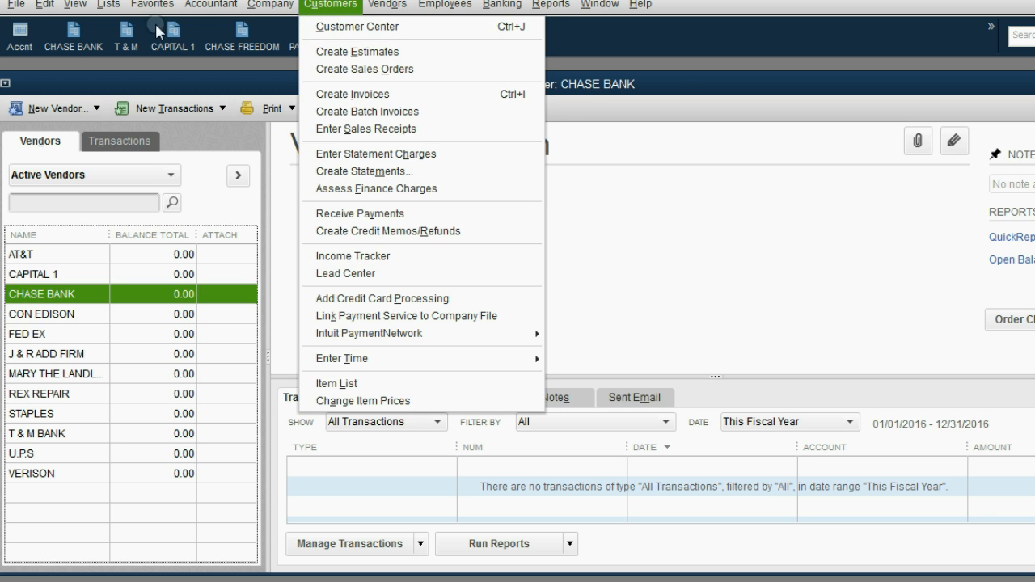
{"action": "mouse_move", "coordinate": [79, 9]}
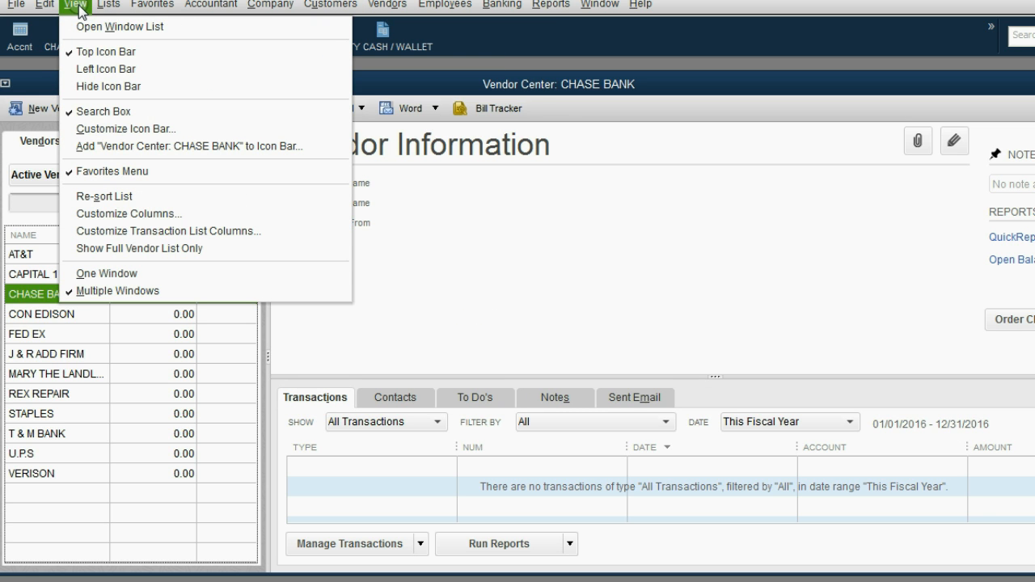
{"action": "left_click", "coordinate": [120, 146]}
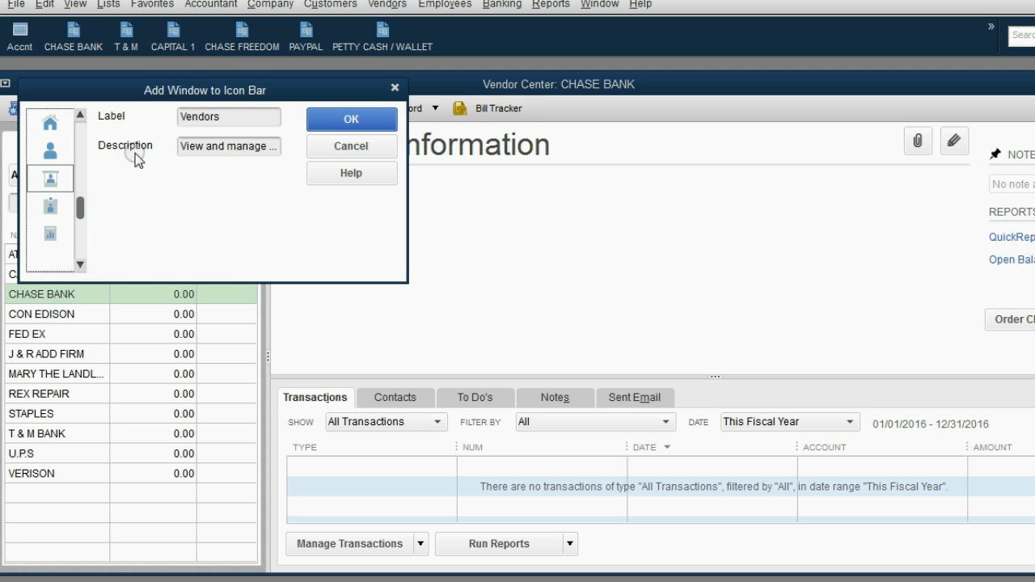
{"action": "left_click", "coordinate": [356, 118]}
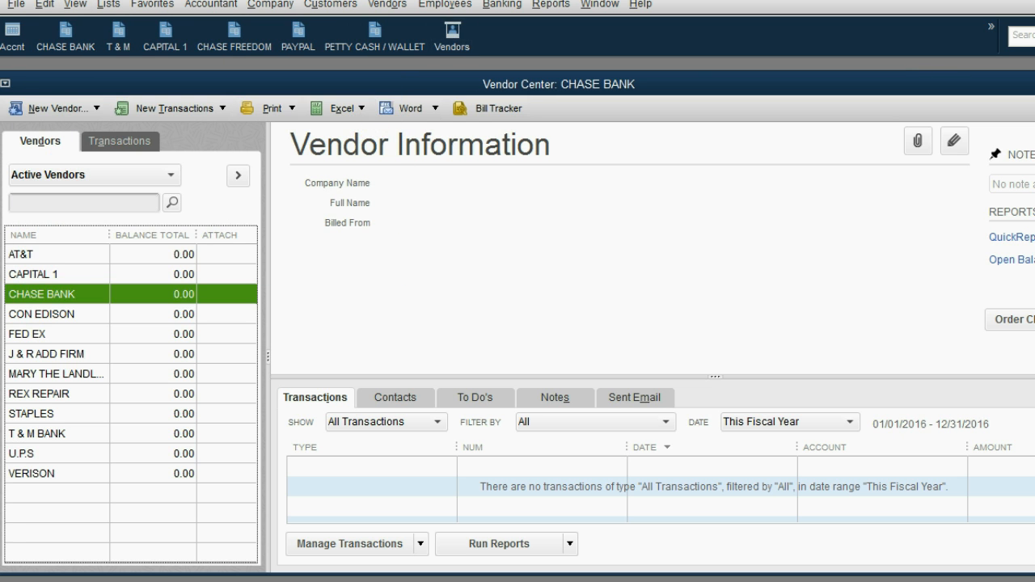
Close the Vendor Center, reopen it with the new Vendors shortcut, and view the FED EX record
{"action": "left_click", "coordinate": [1034, 85]}
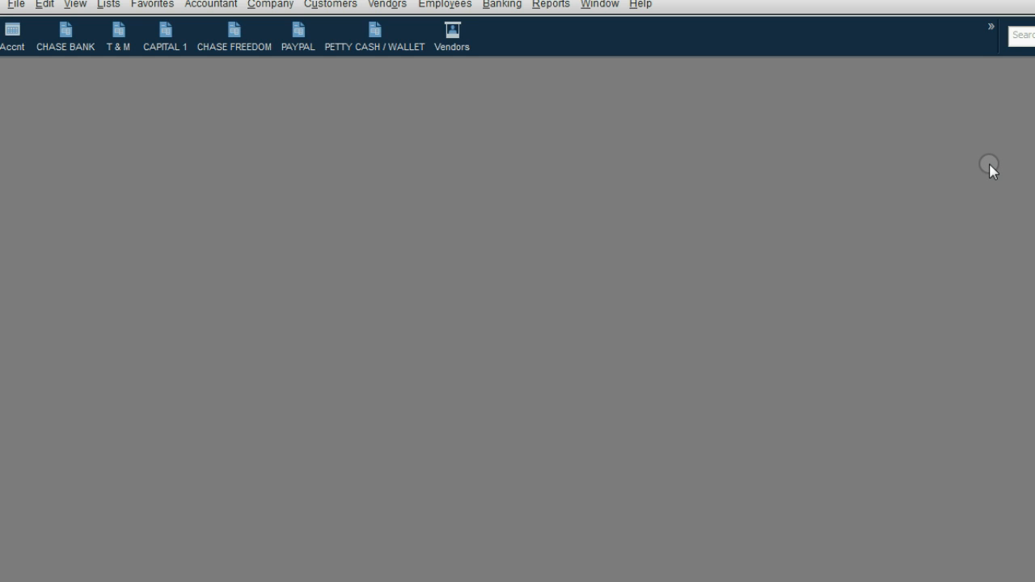
{"action": "left_click", "coordinate": [453, 44]}
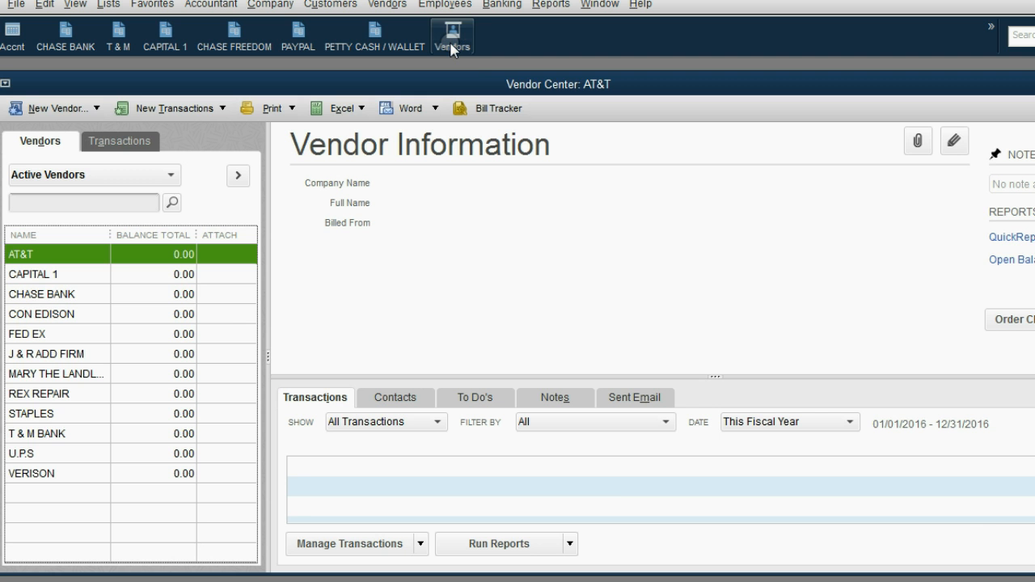
{"action": "left_click", "coordinate": [58, 334]}
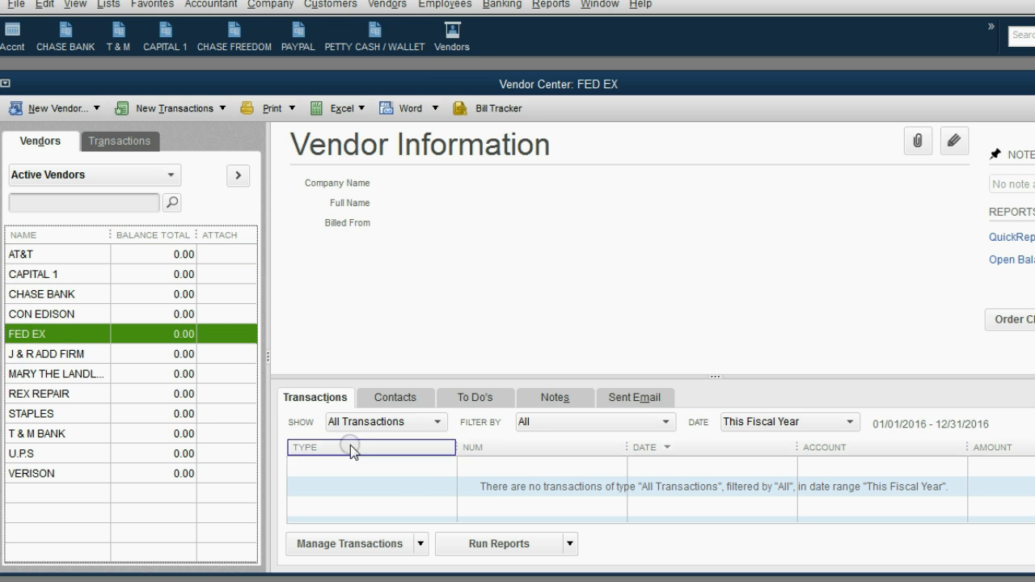